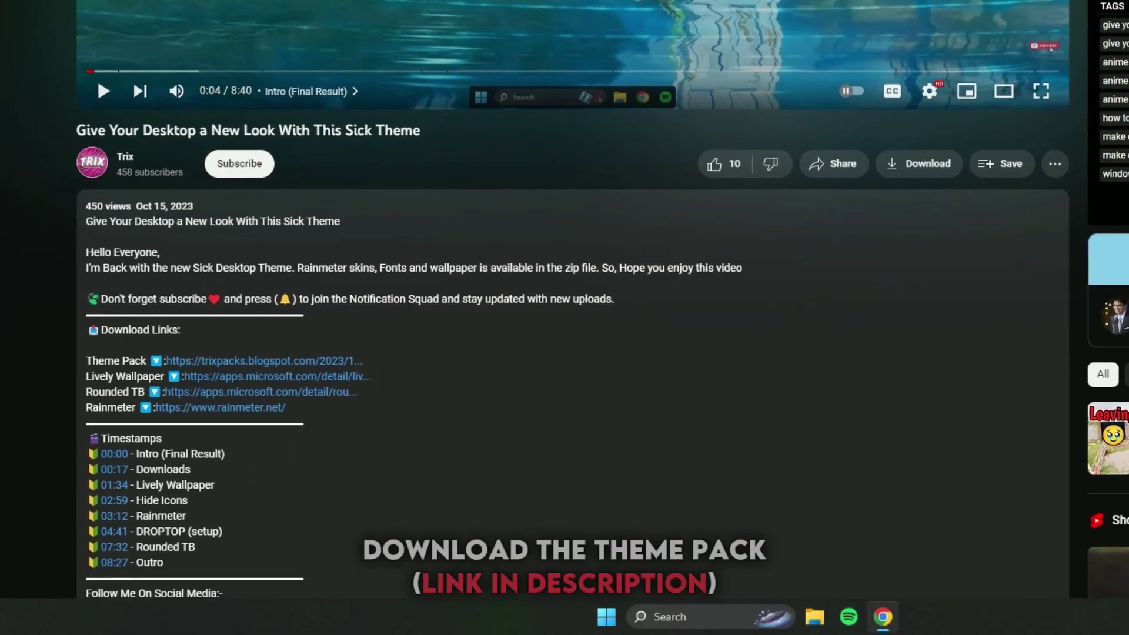
Open the Theme Pack link from the video description and read the post's important note about pop-up ads
drag(84, 334, 154, 332)
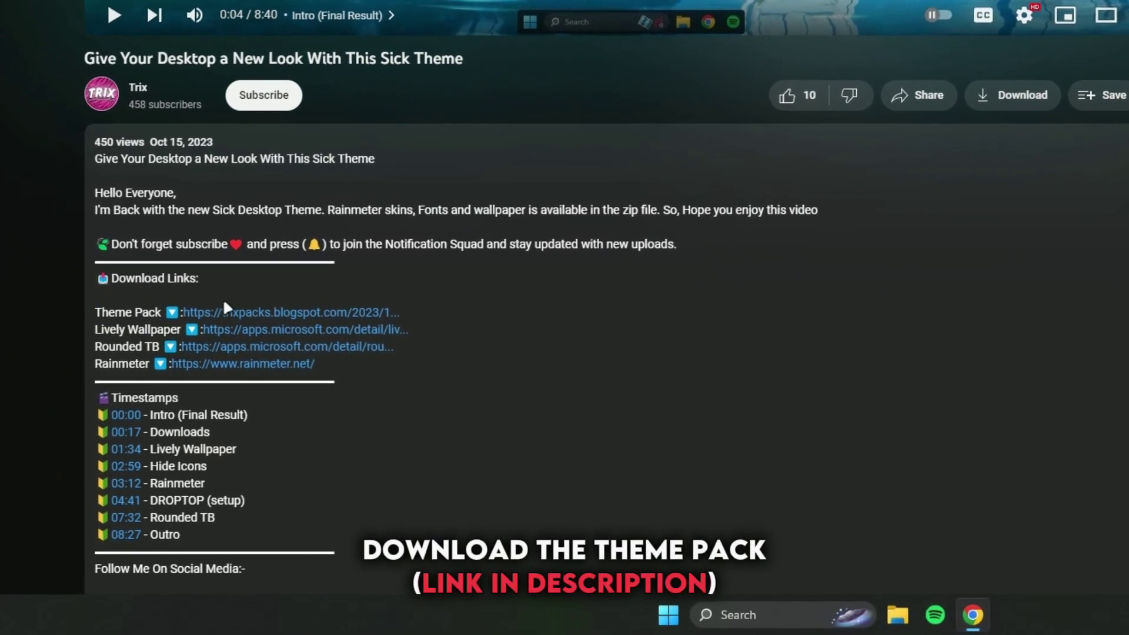
click(223, 316)
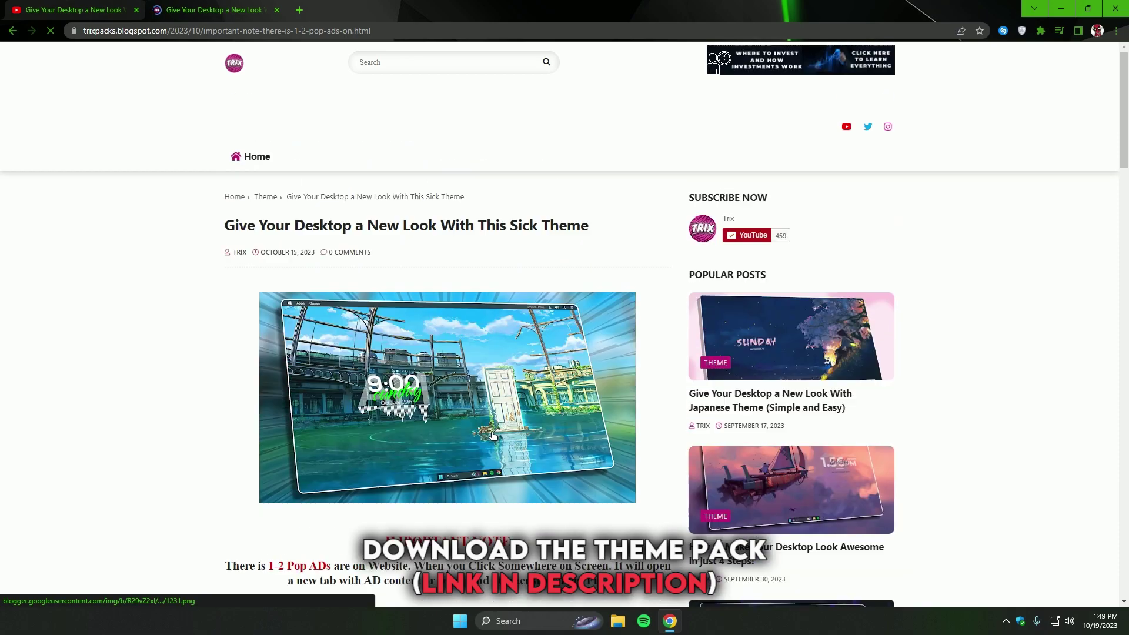
scroll(584, 249, down, 7)
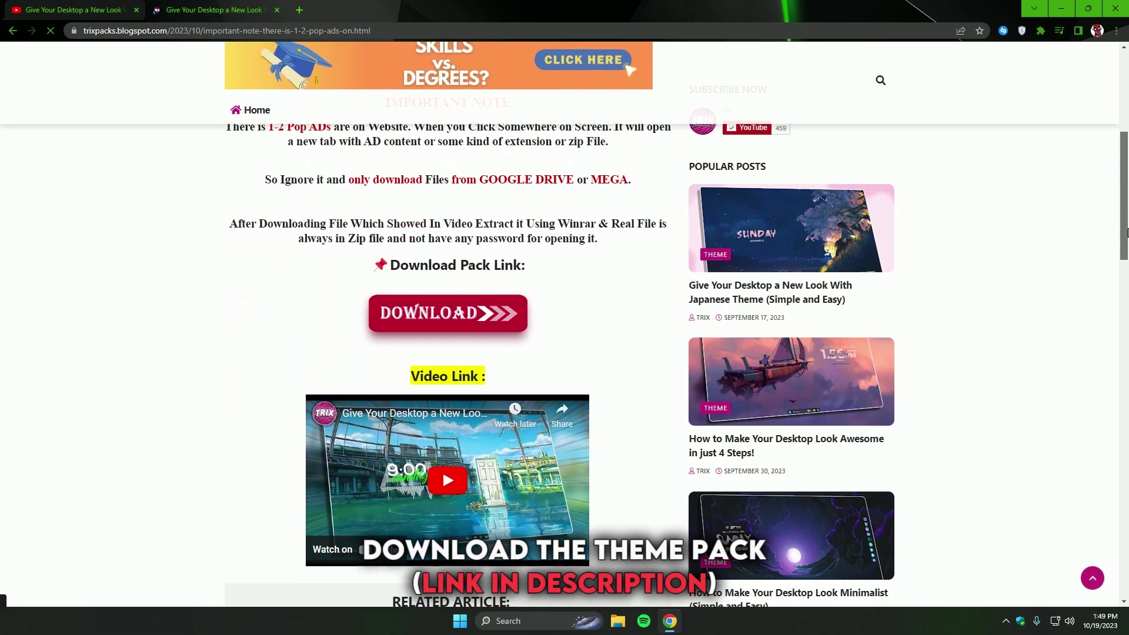
scroll(585, 248, up, 3)
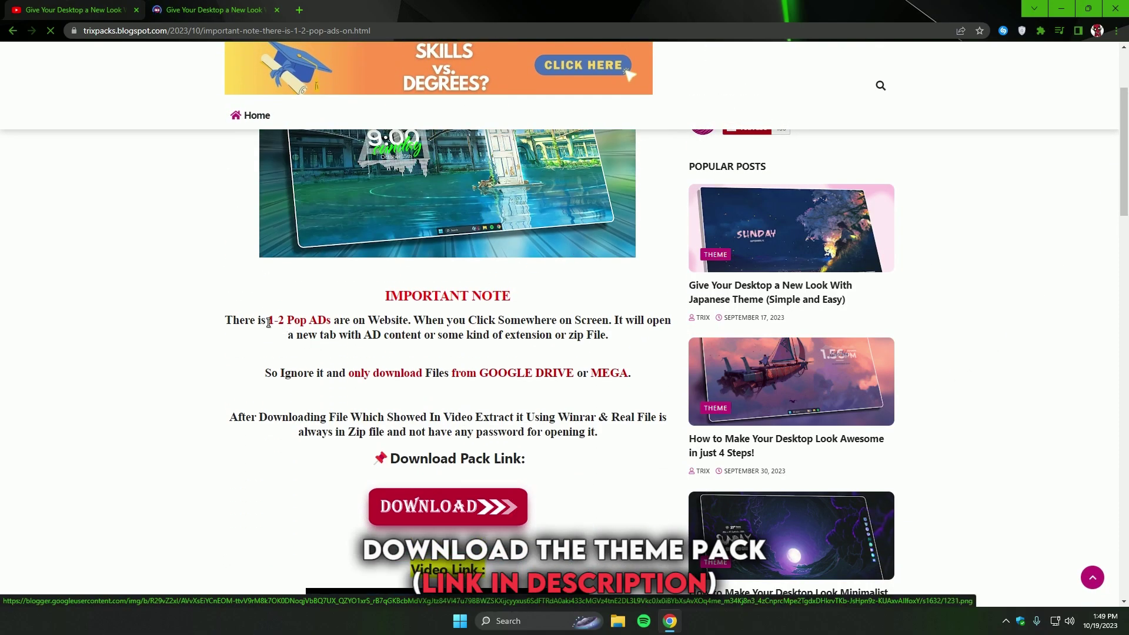
drag(316, 322, 324, 325)
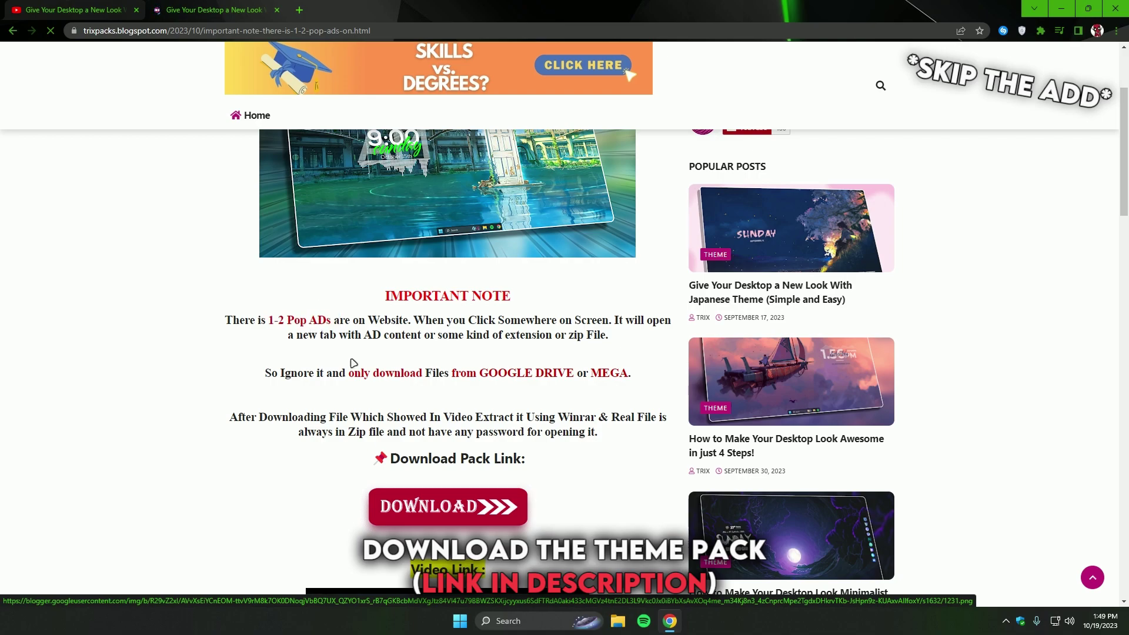
Follow the post's theme pack download link to its unlock page, closing the pop-up ad page
click(453, 505)
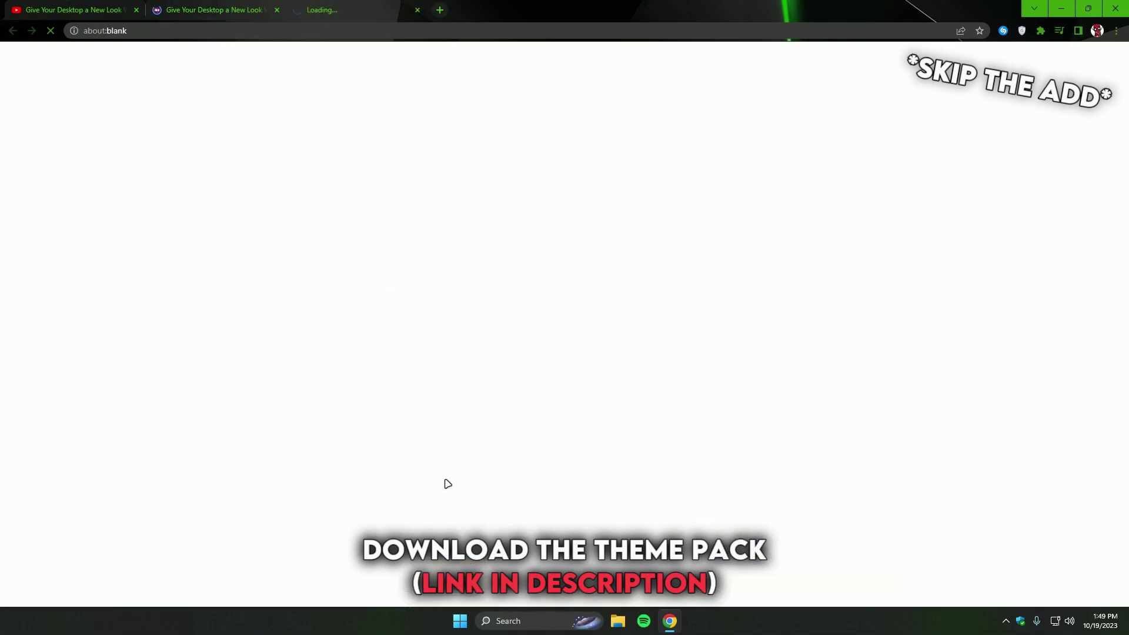
click(417, 10)
click(475, 507)
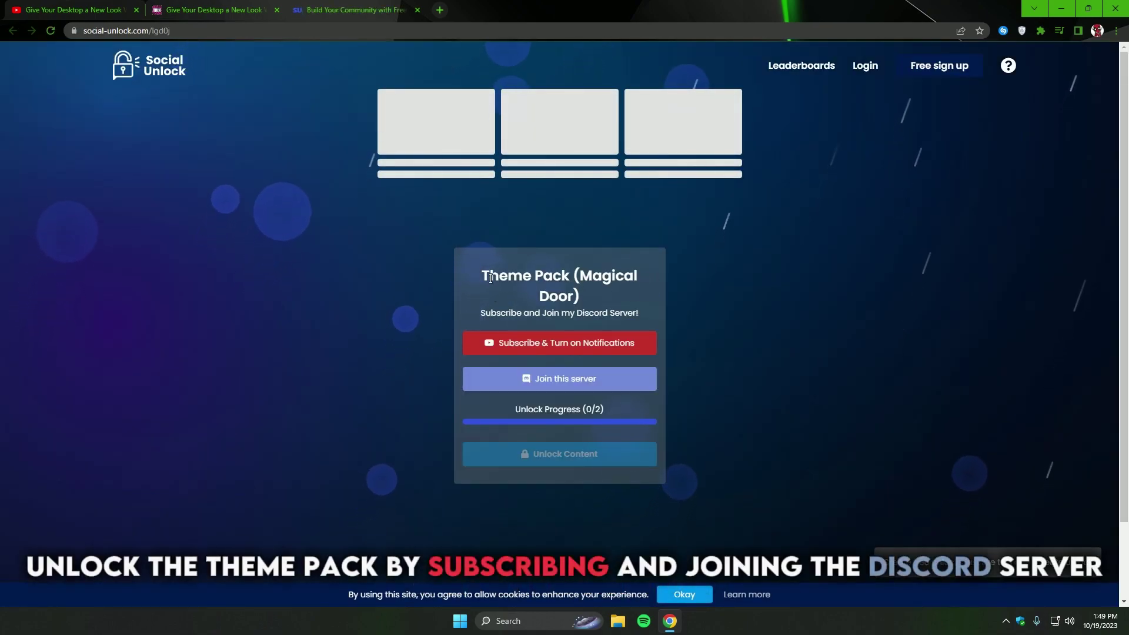
Complete the subscribe task for the Magical Door theme pack by setting the Trix channel's notifications to All
drag(481, 275, 568, 276)
click(557, 288)
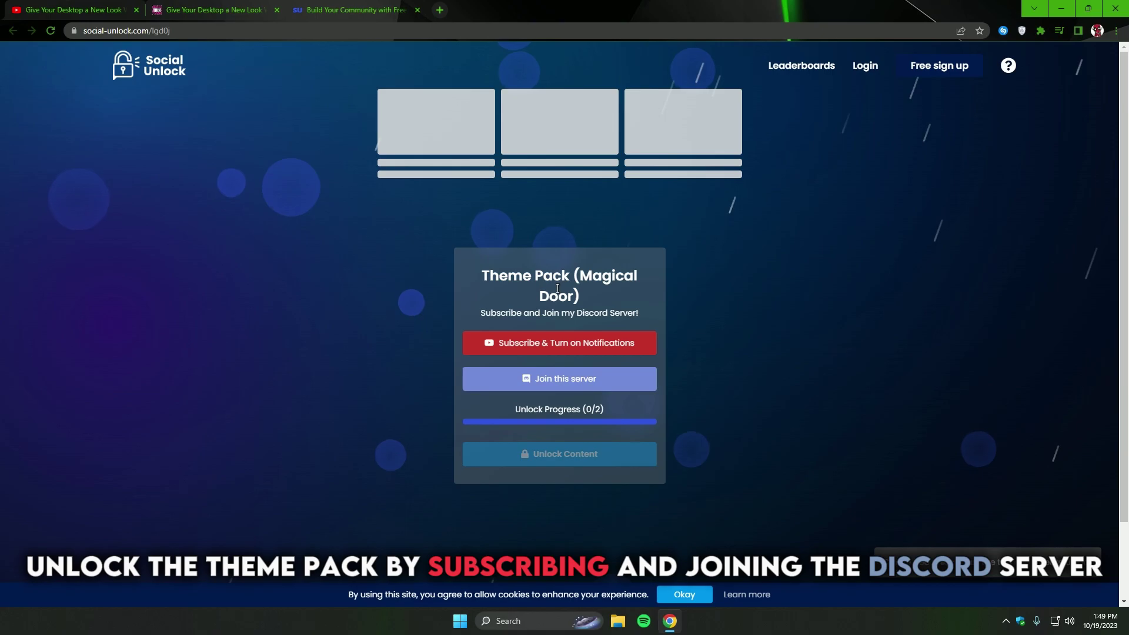
click(567, 352)
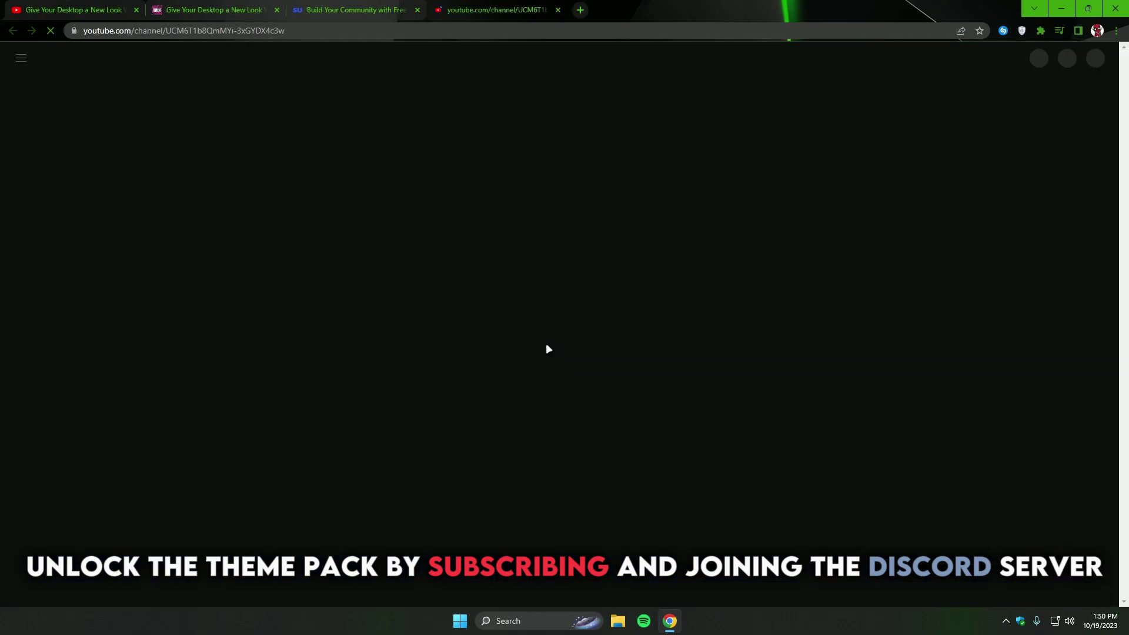
click(978, 264)
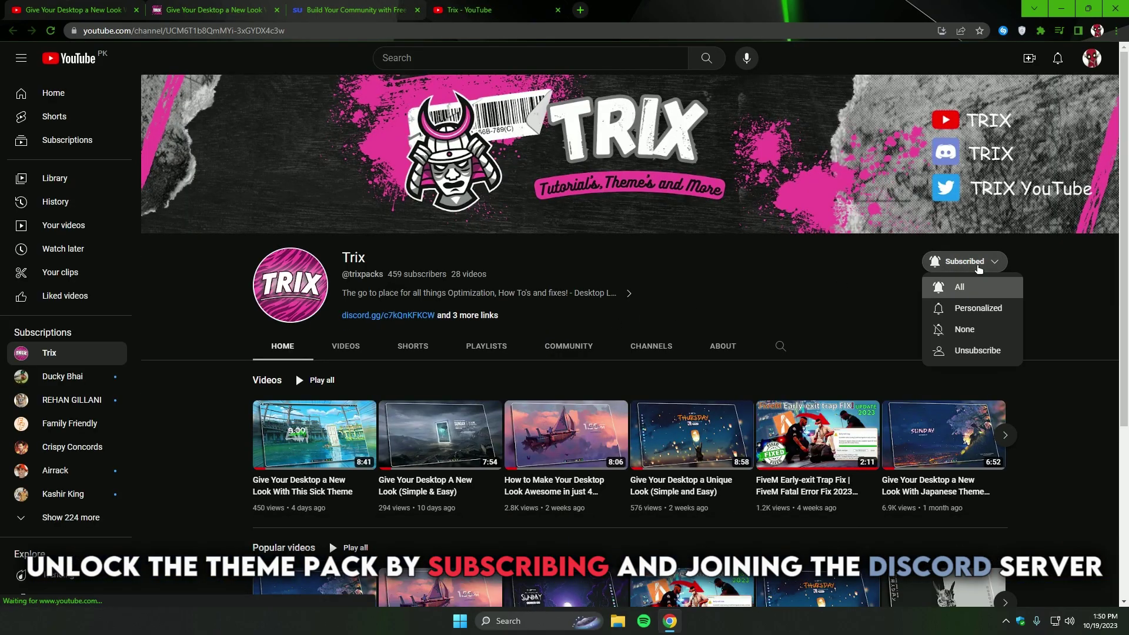
click(967, 291)
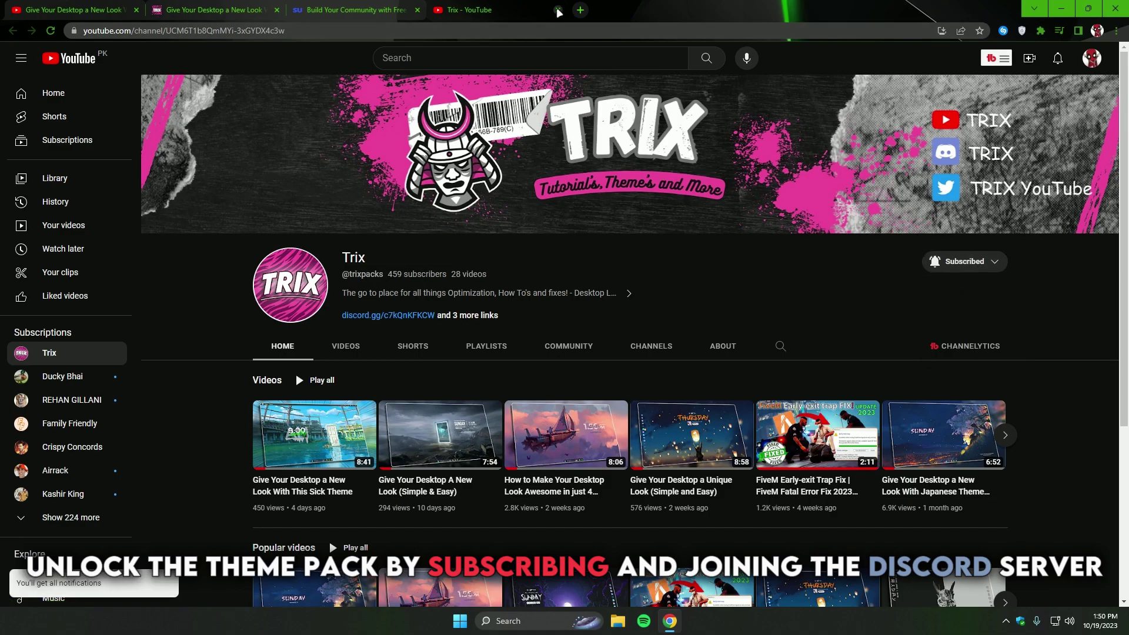
click(557, 10)
Join the TRIX Discord server to complete the second unlock task, and return to the unlock page
click(553, 397)
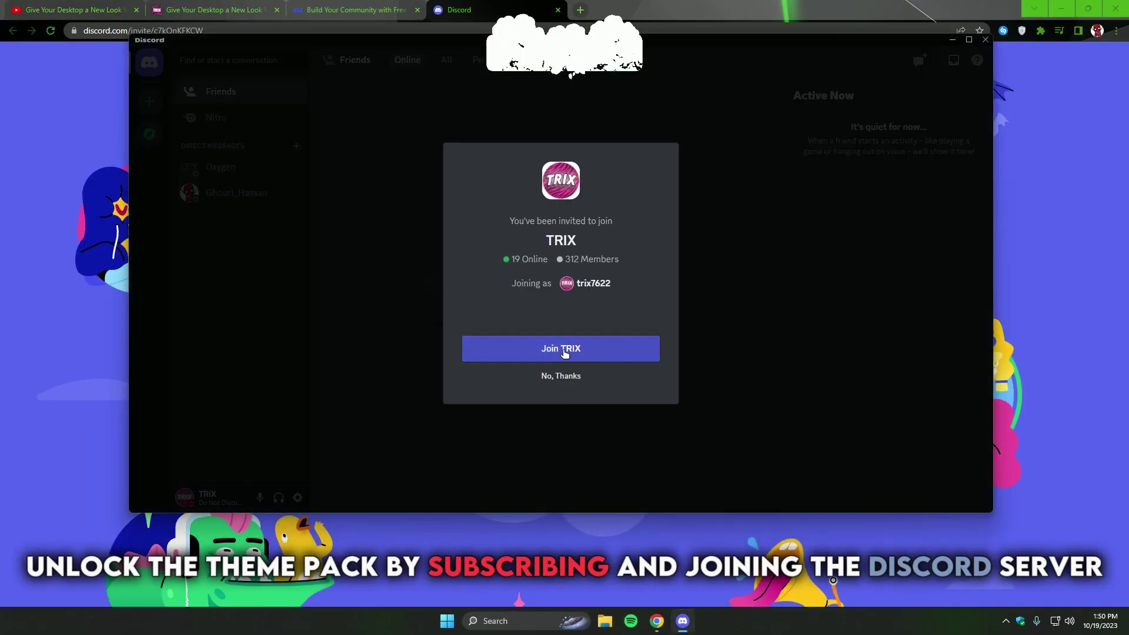
click(560, 350)
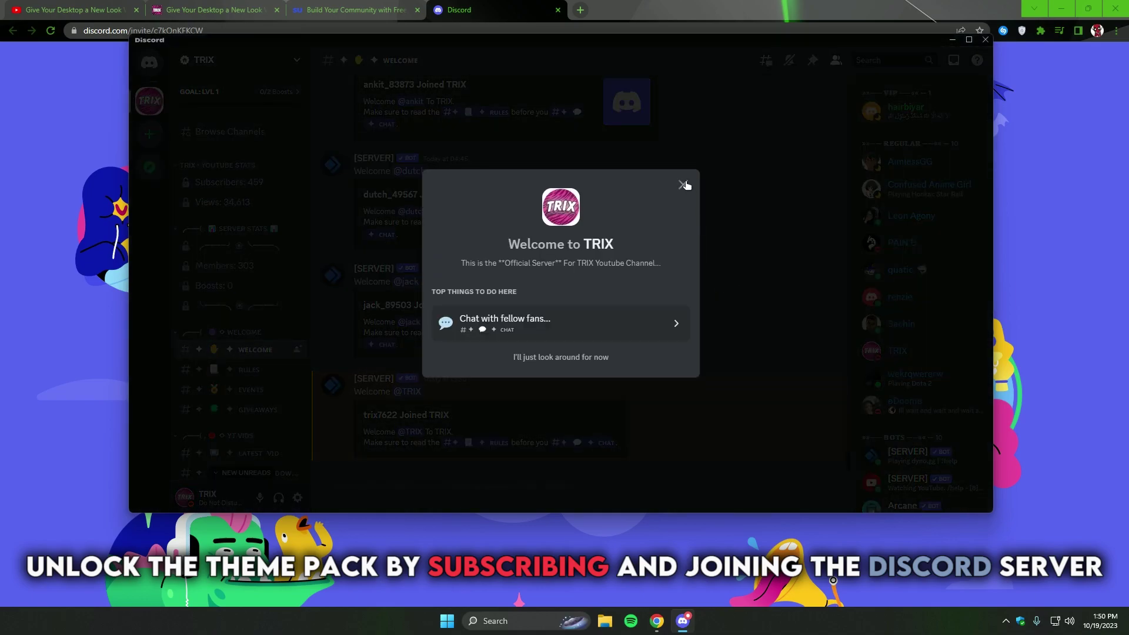
click(682, 184)
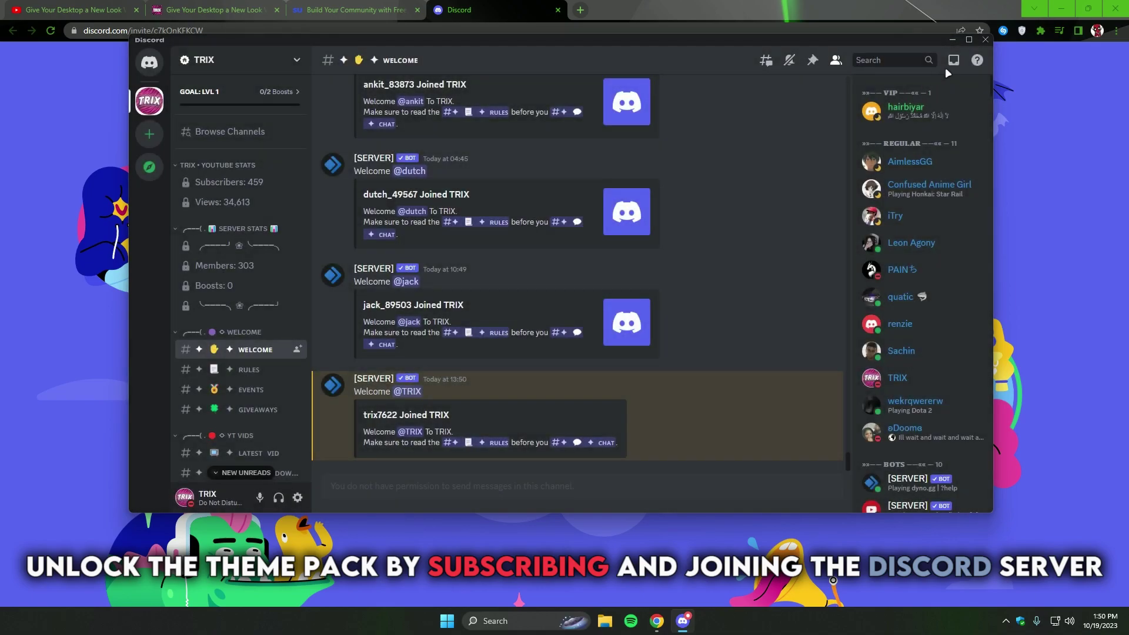
click(986, 39)
click(558, 9)
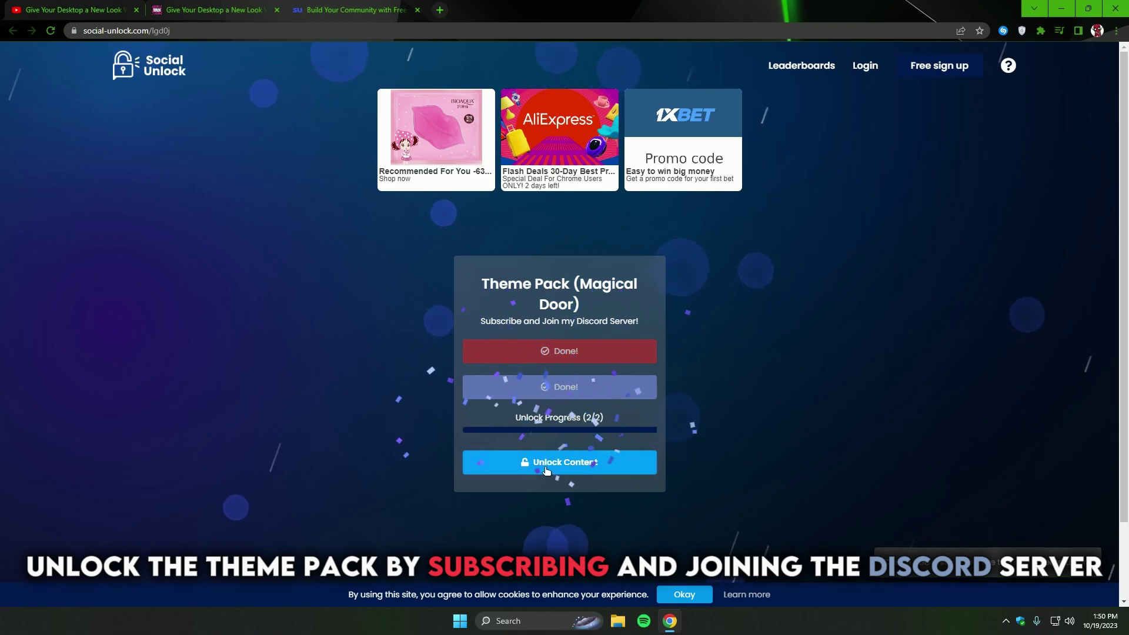
Unlock the content, dismiss the ad page and open the download options for Theme Pack (Magical Door).rar on MEGA
click(558, 463)
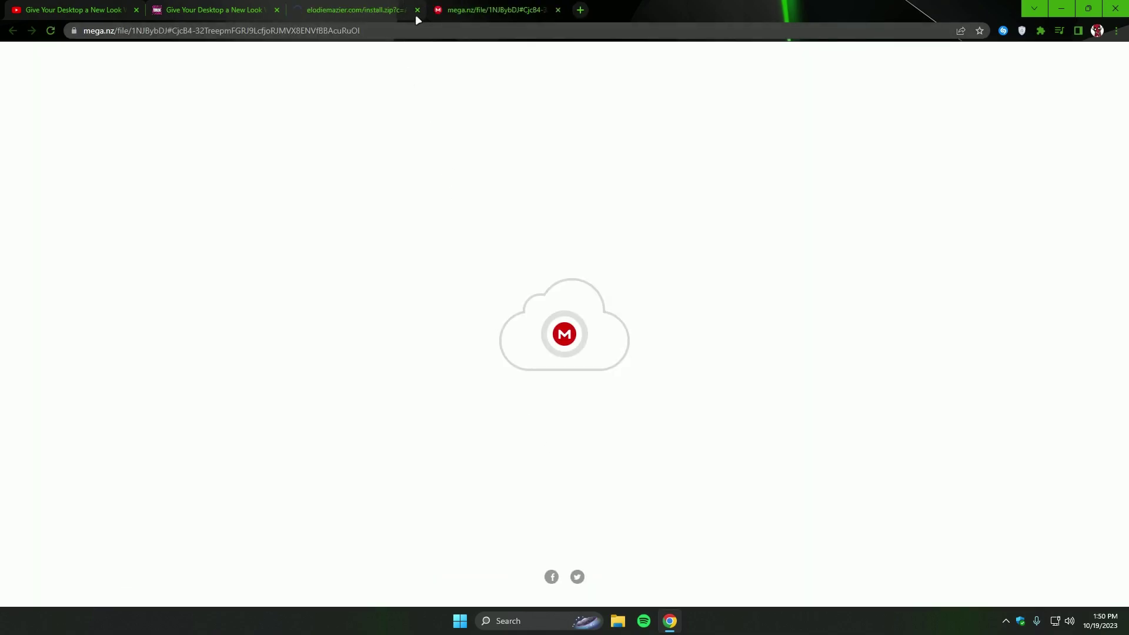
click(418, 10)
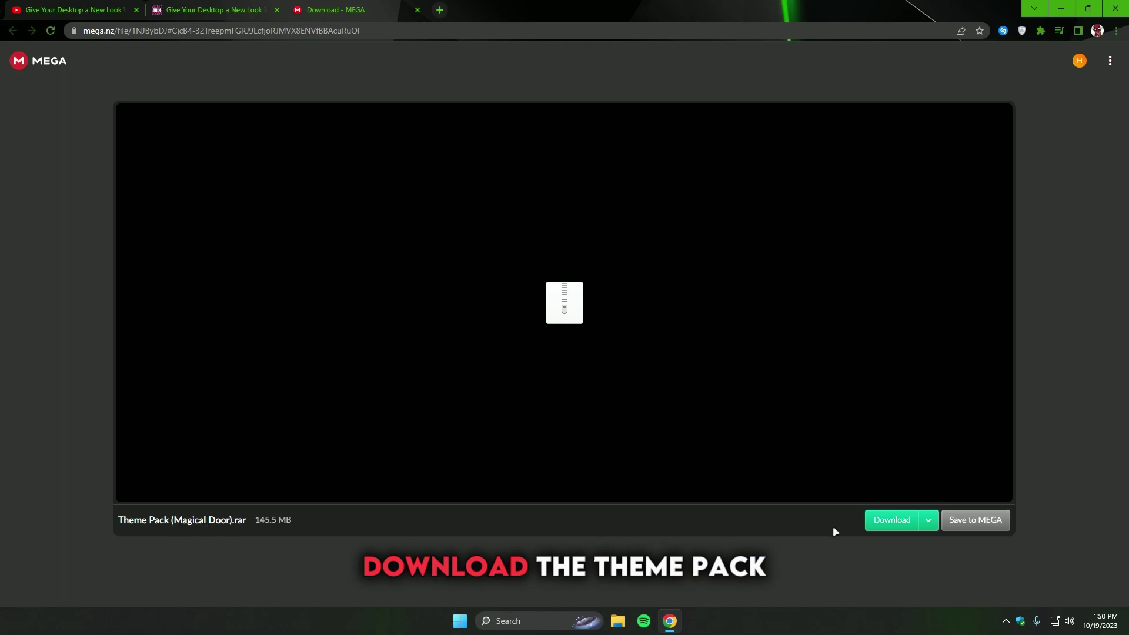
click(928, 520)
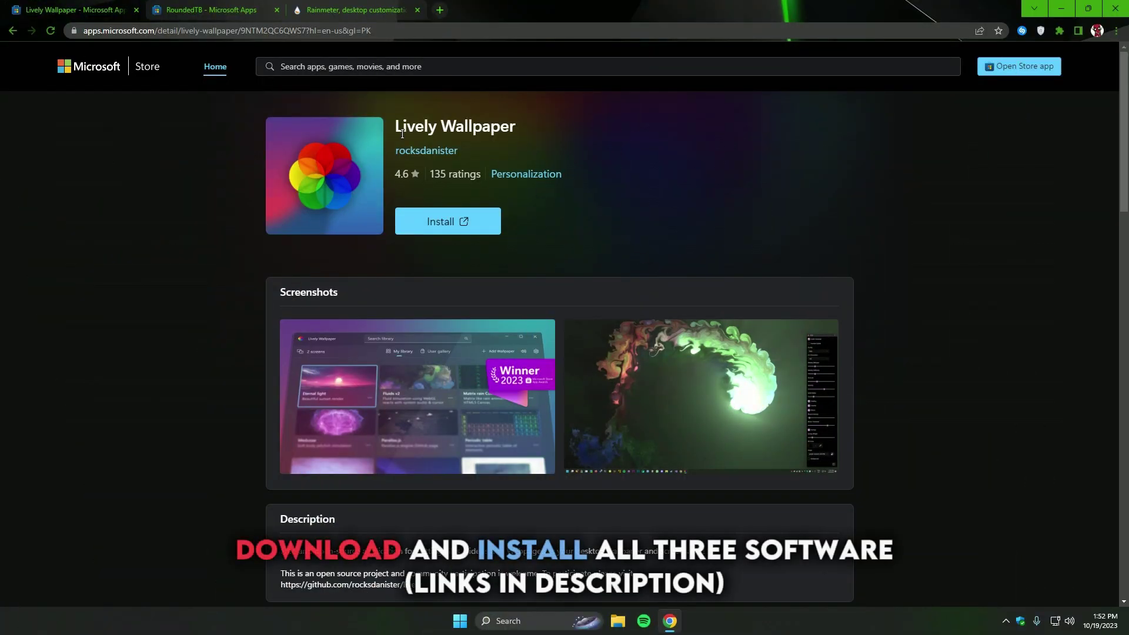
Look through the download pages of Lively Wallpaper, RoundedTB and Rainmeter
drag(396, 130, 510, 130)
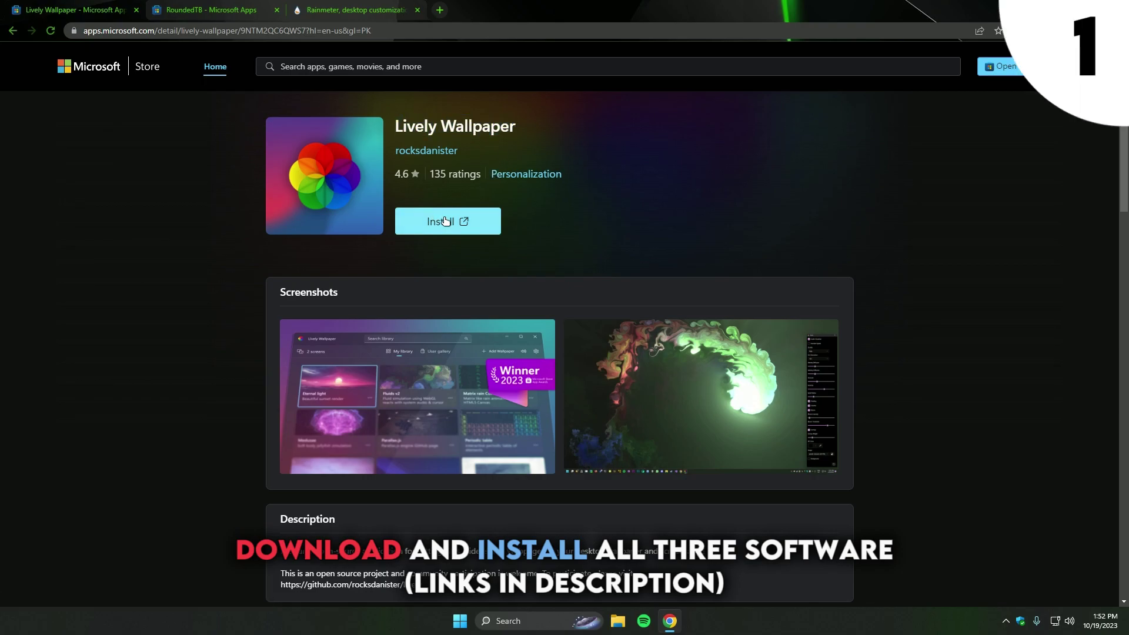
click(208, 7)
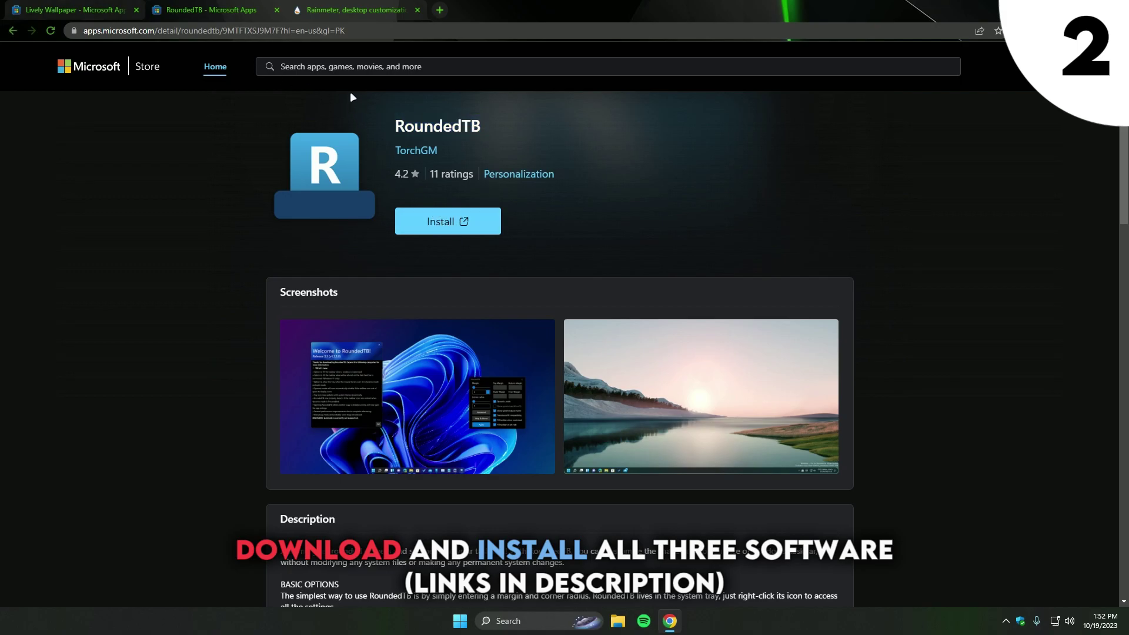
click(341, 13)
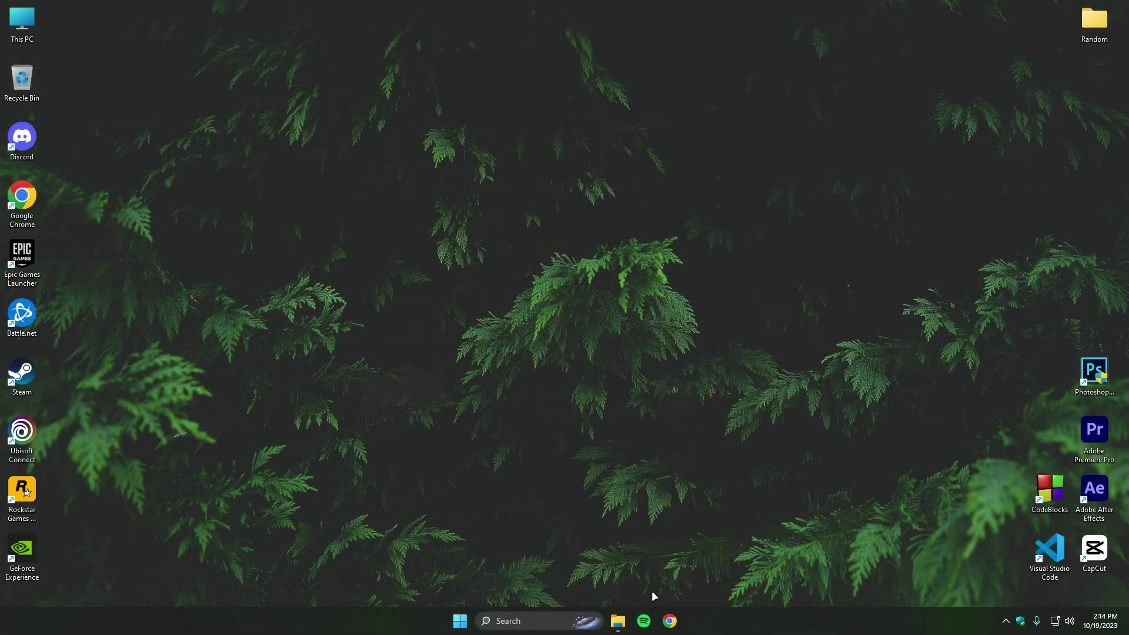
Extract the Theme Pack (Ripple Blob) archive directly into the Downloads folder with WinRAR
click(618, 621)
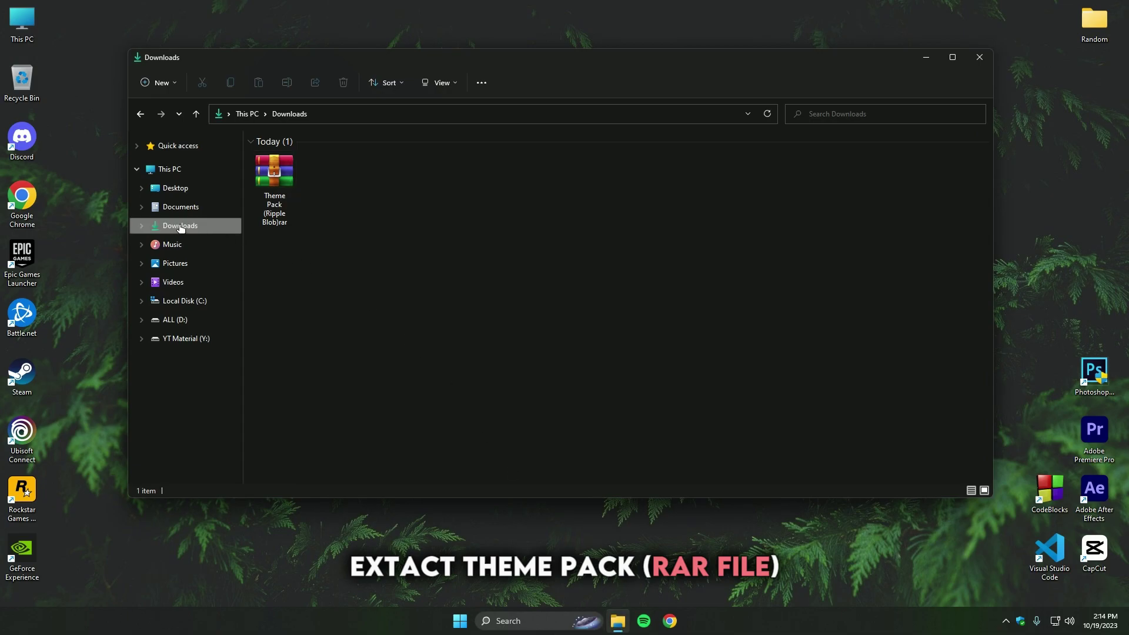
right_click(279, 181)
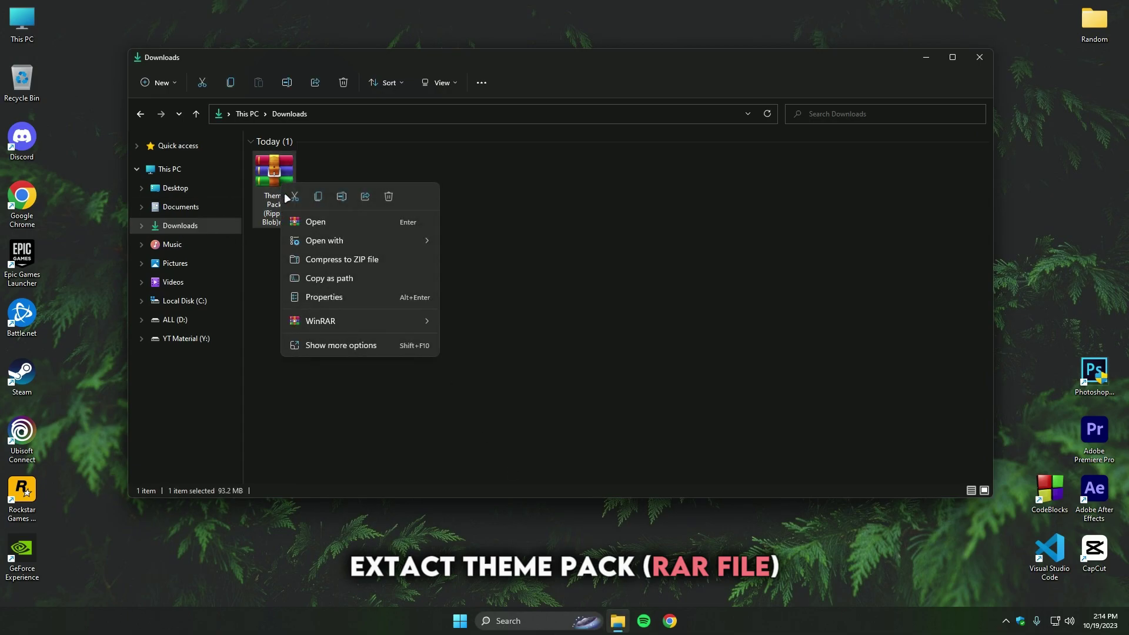
mouse_move(335, 323)
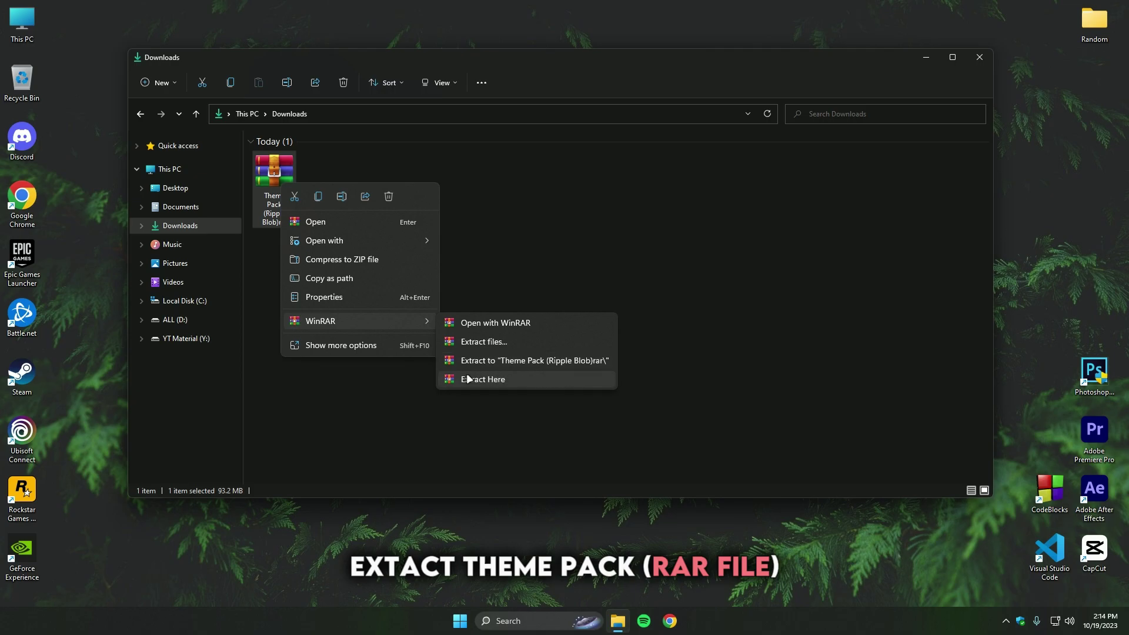
click(479, 381)
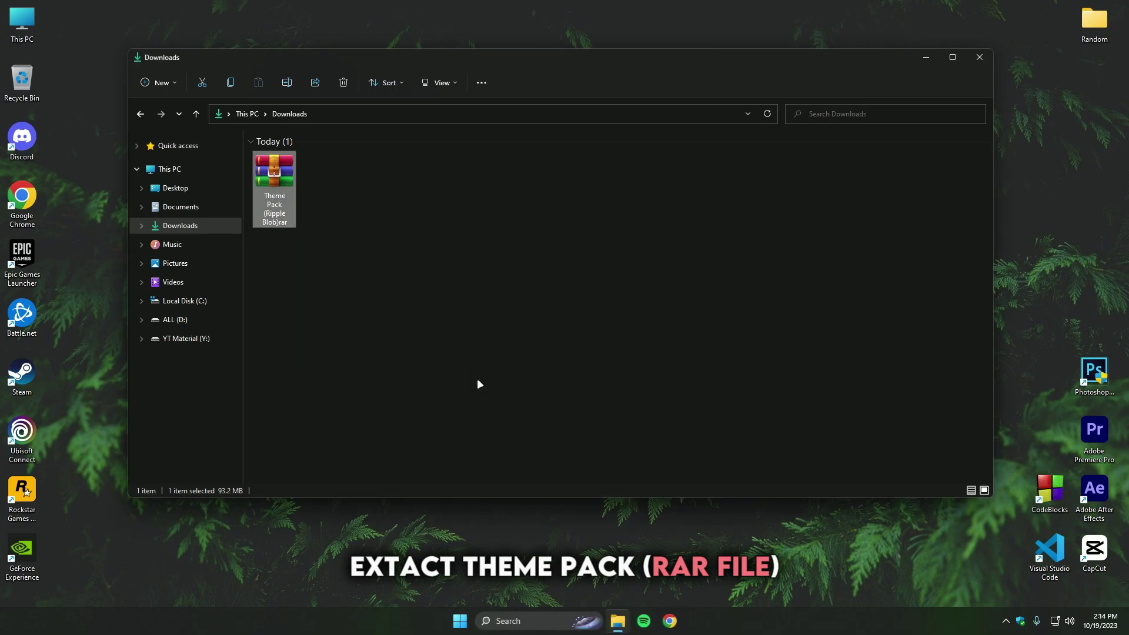
Launch Lively Wallpaper and place its window beside the extracted Ripple Blob file in Downloads
click(283, 293)
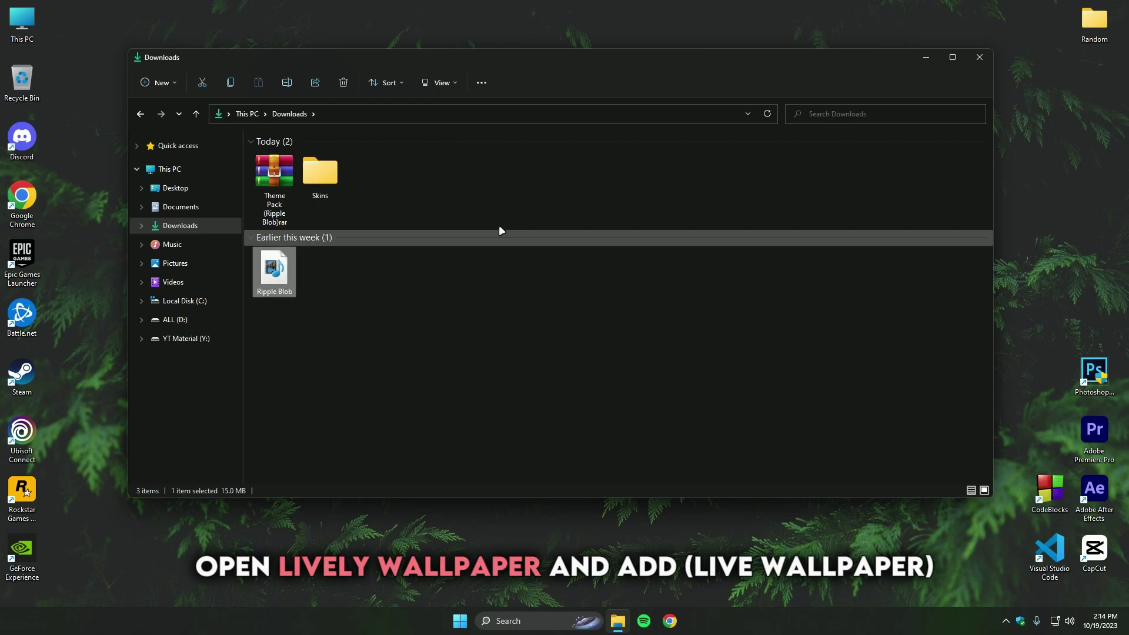
drag(563, 52, 598, 54)
click(529, 619)
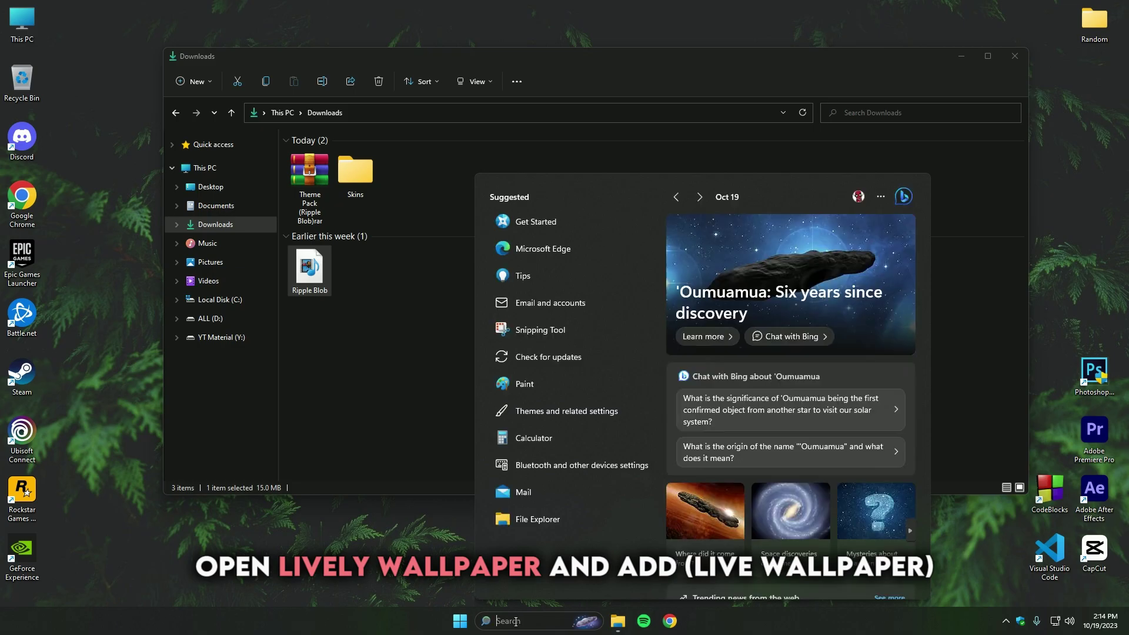
text(LIVEly Wallpaper)
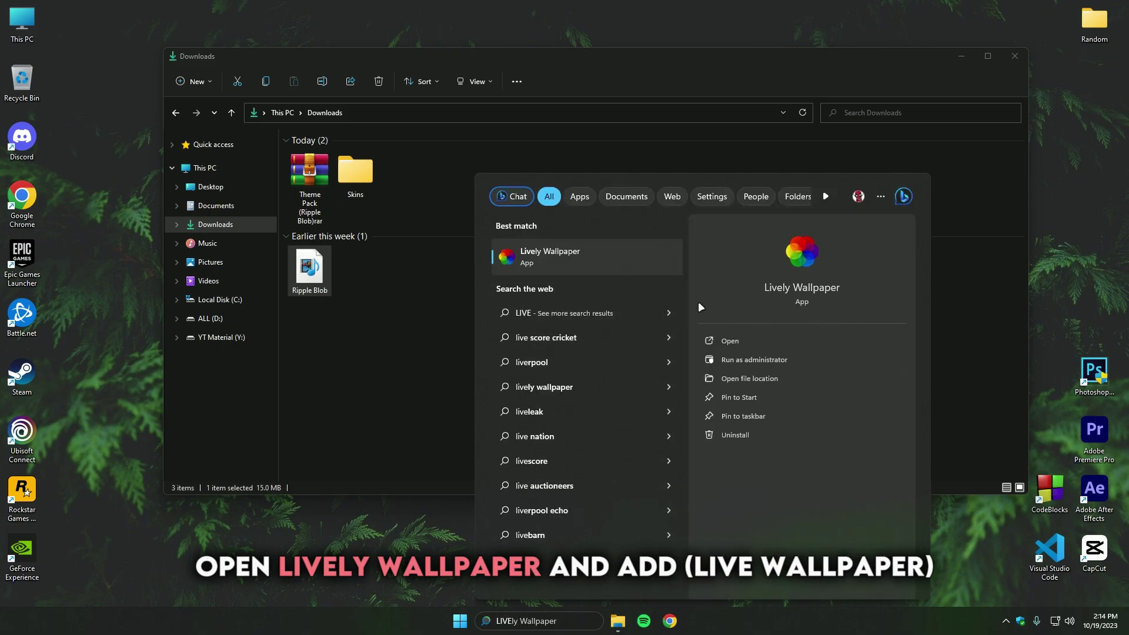
click(738, 343)
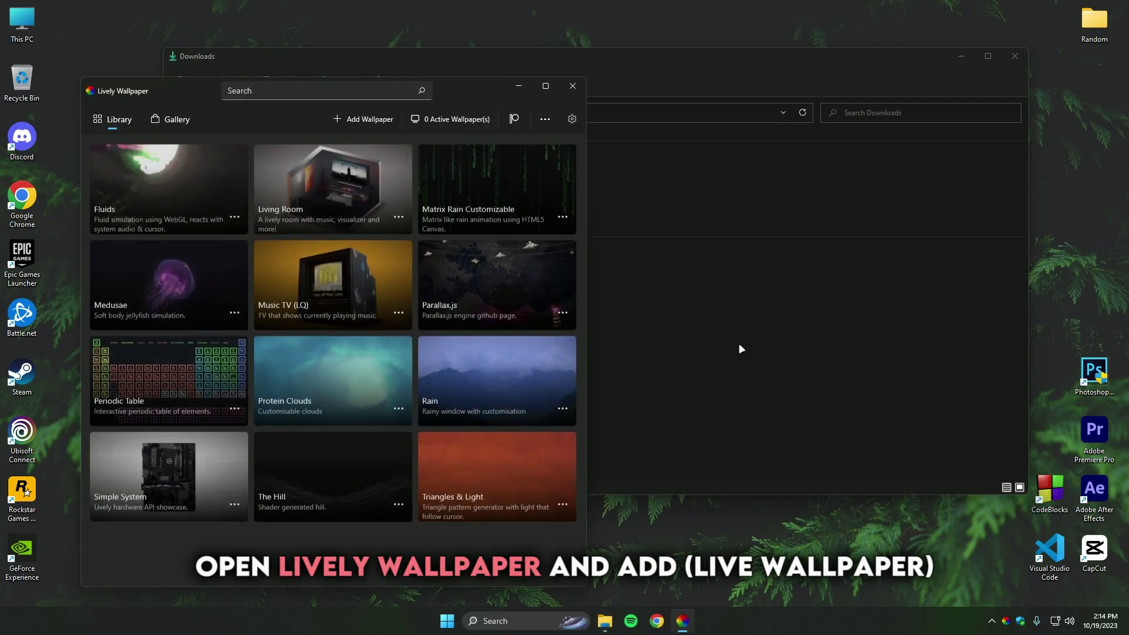
drag(475, 83, 801, 55)
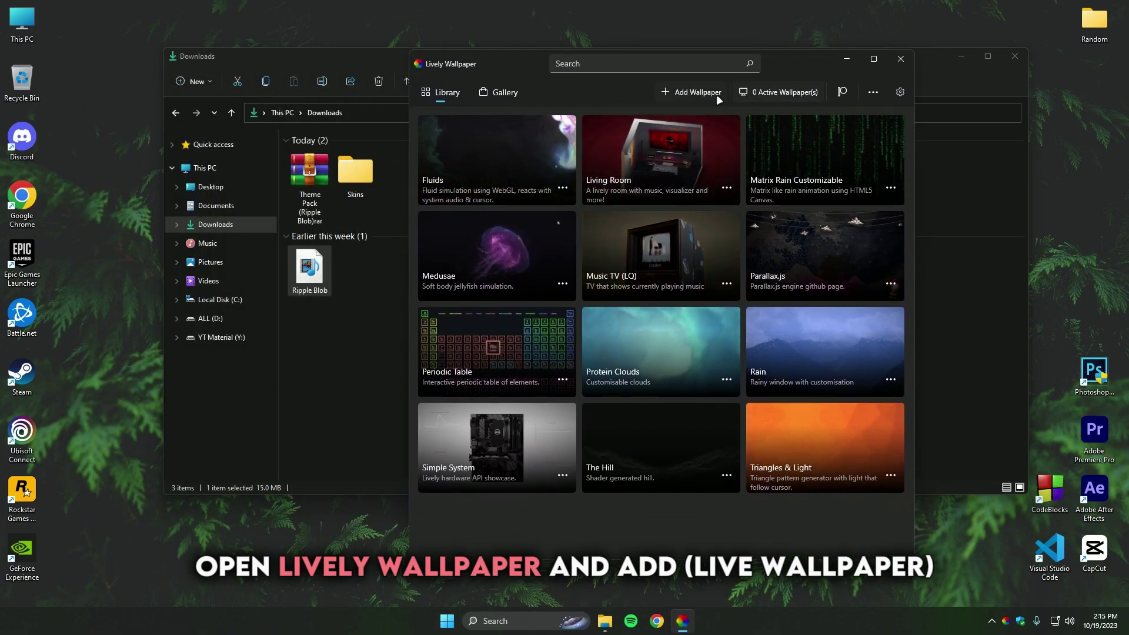
Add the Ripple Blob file from Downloads as a live wallpaper titled Ripple Blob and dismiss the Control Panel tip
click(689, 94)
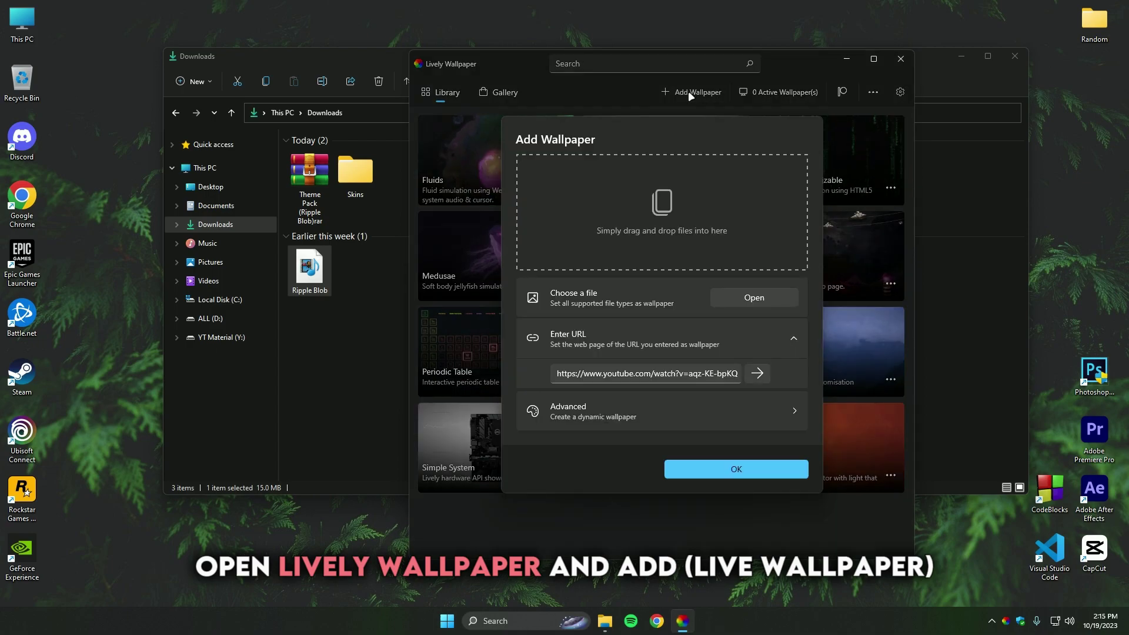
click(312, 286)
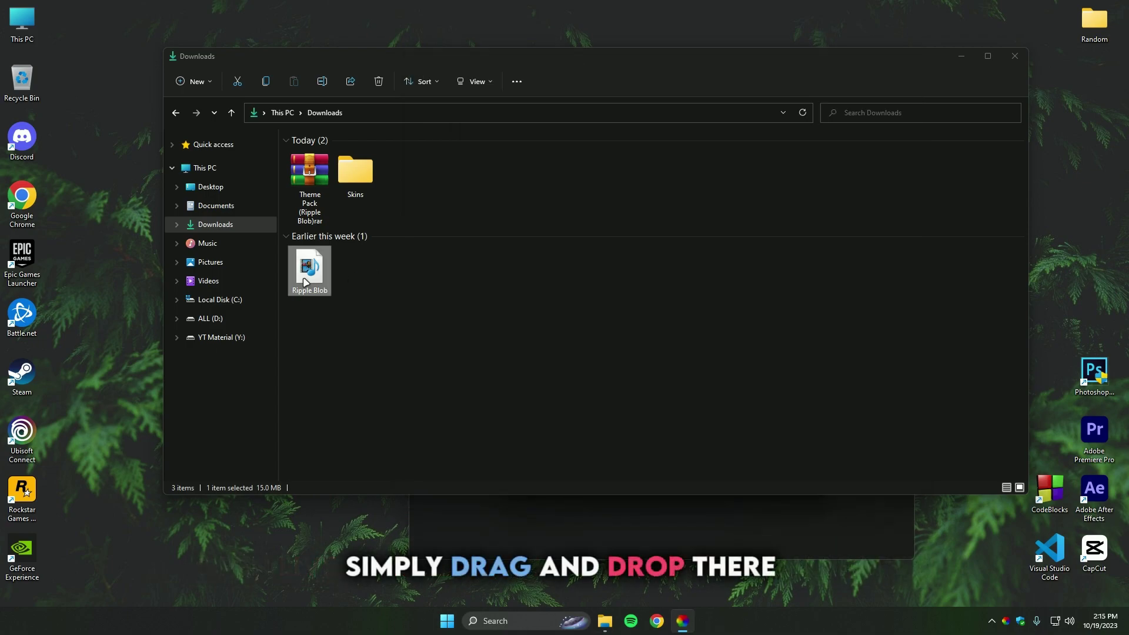
click(467, 529)
drag(309, 270, 582, 203)
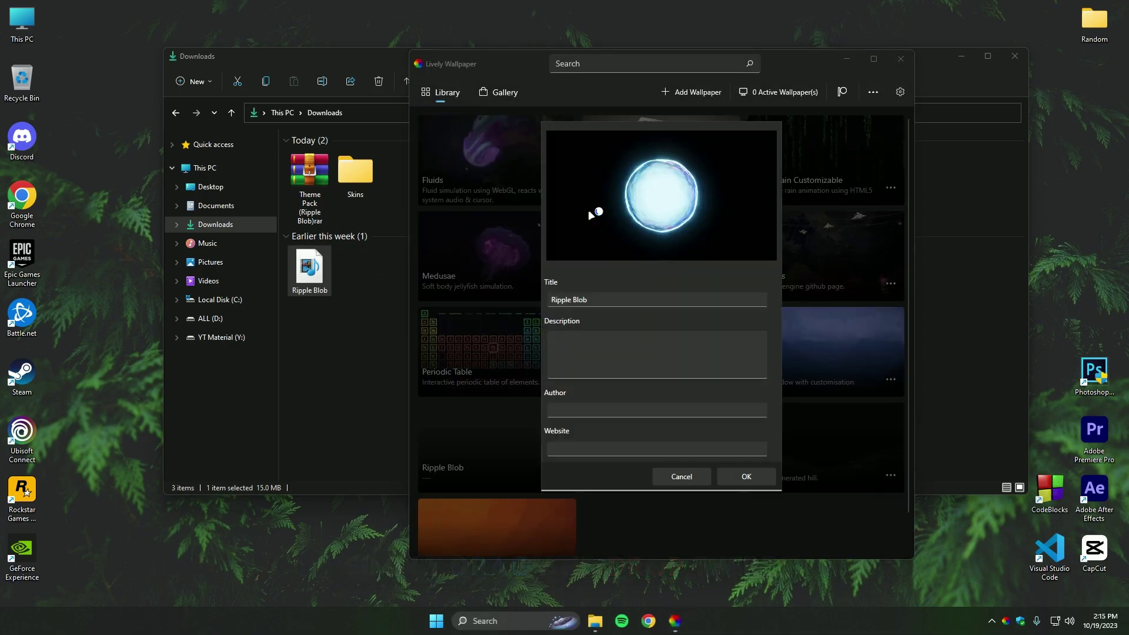
click(746, 477)
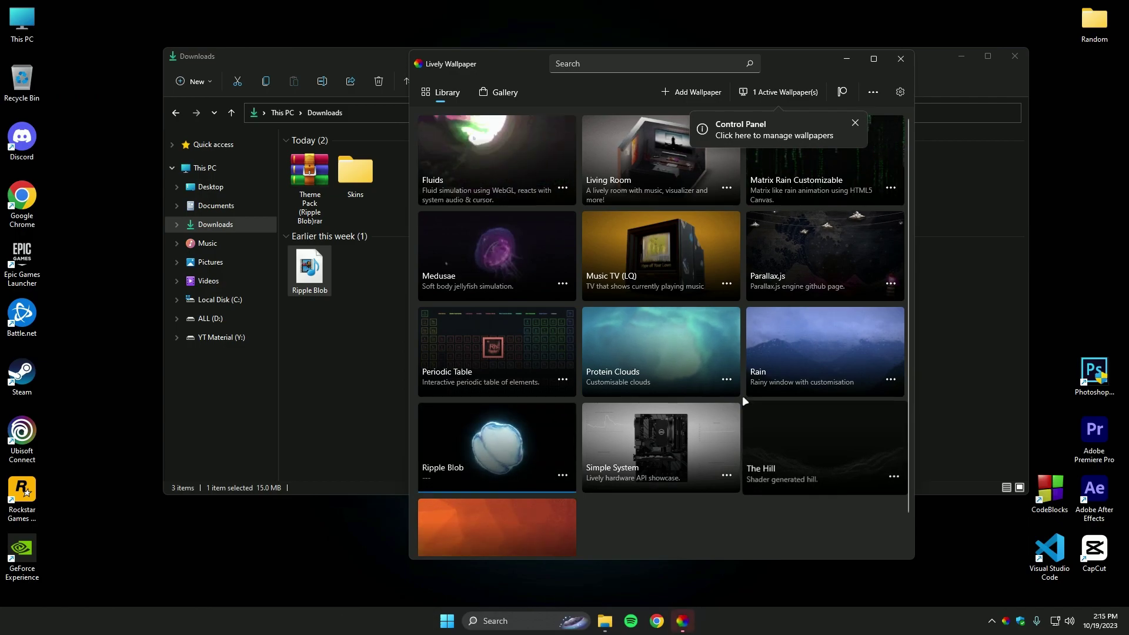
click(855, 122)
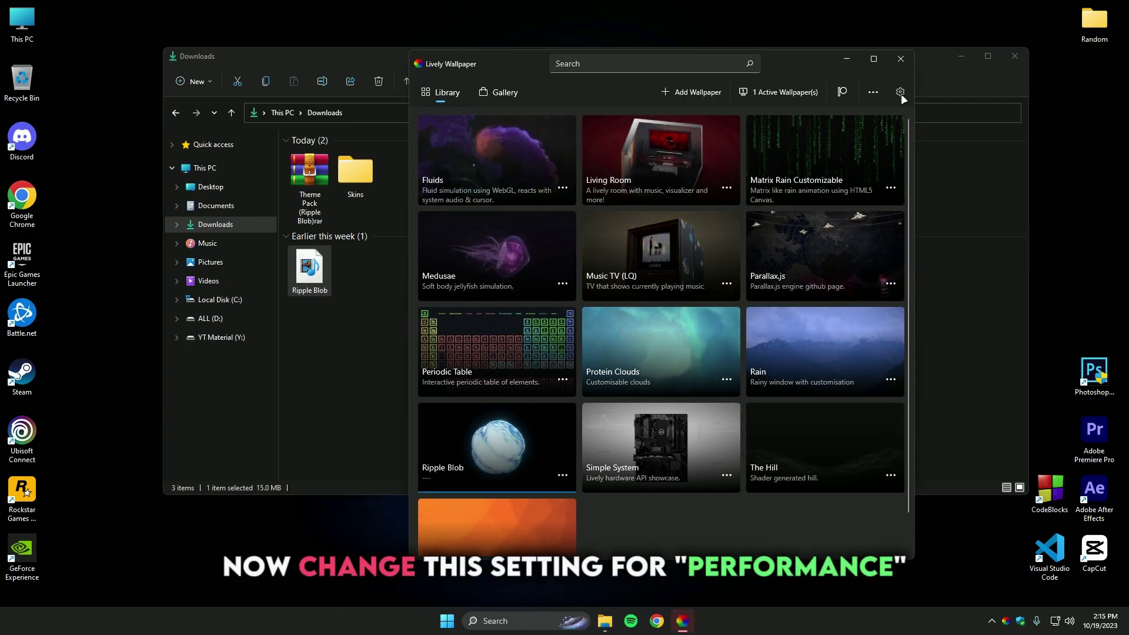
Turn off GPU decode for the video player in Lively's wallpaper settings and close Lively to the system tray
click(898, 91)
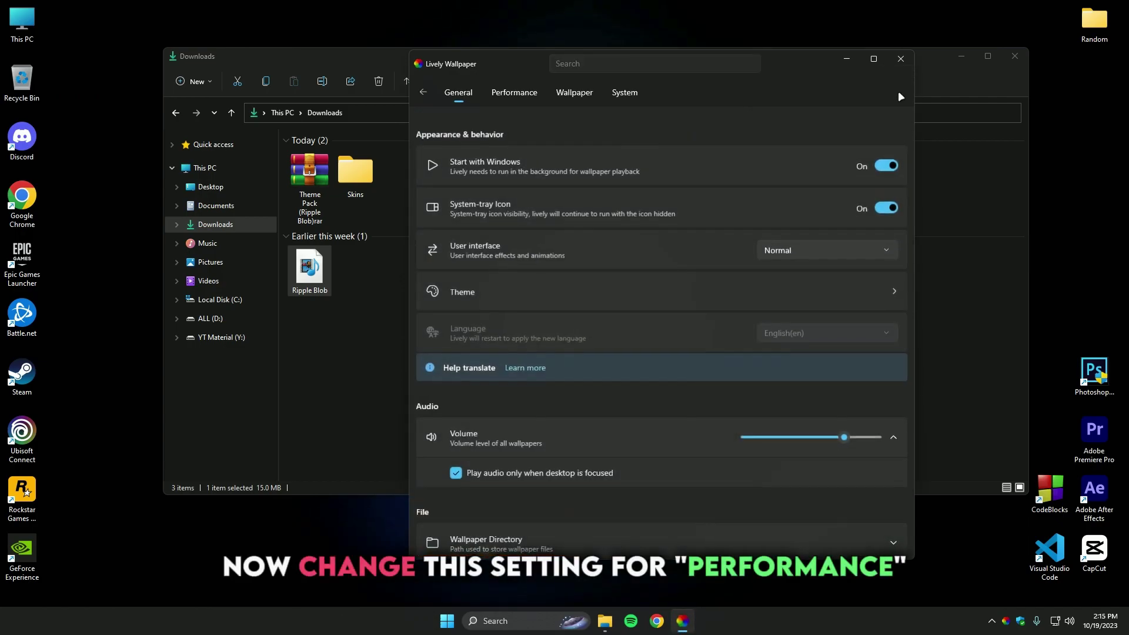
click(958, 55)
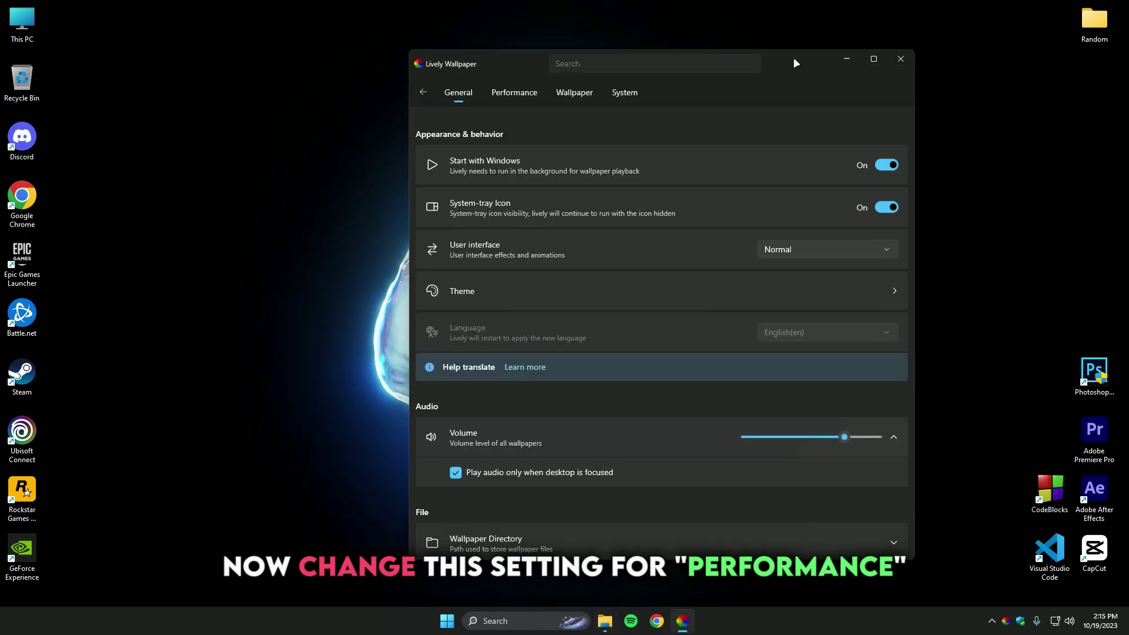
click(573, 96)
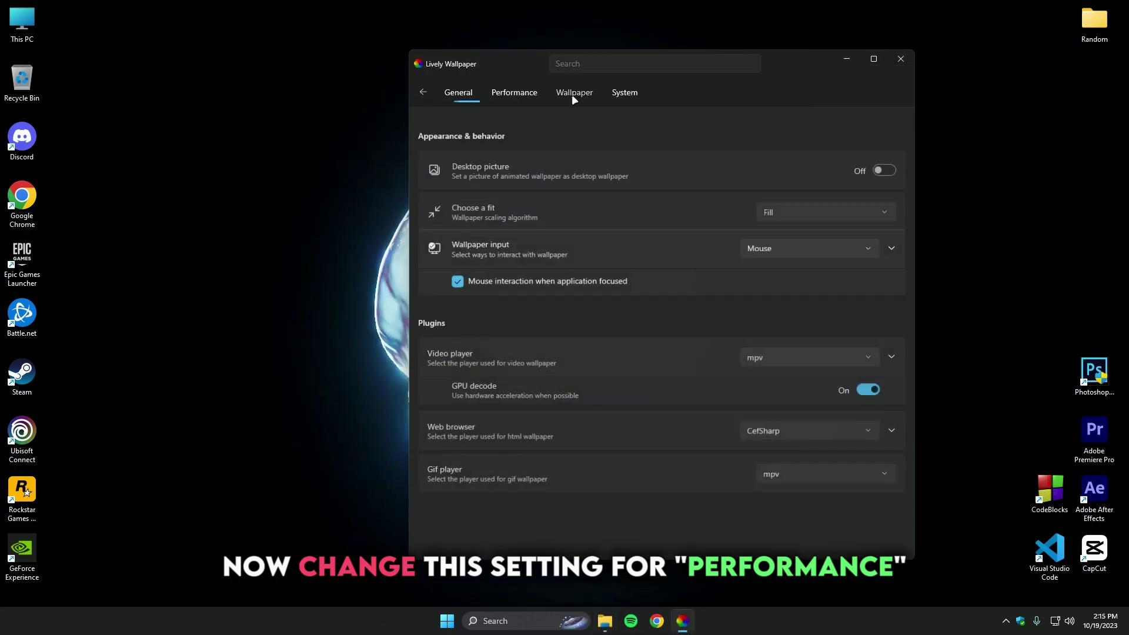
click(869, 390)
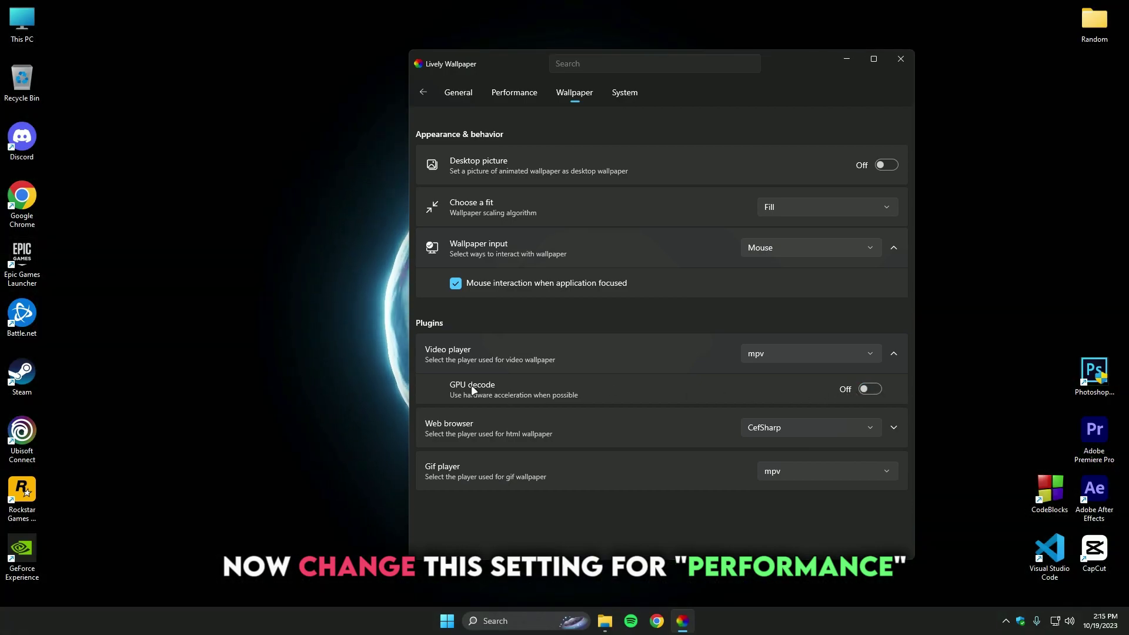
click(895, 60)
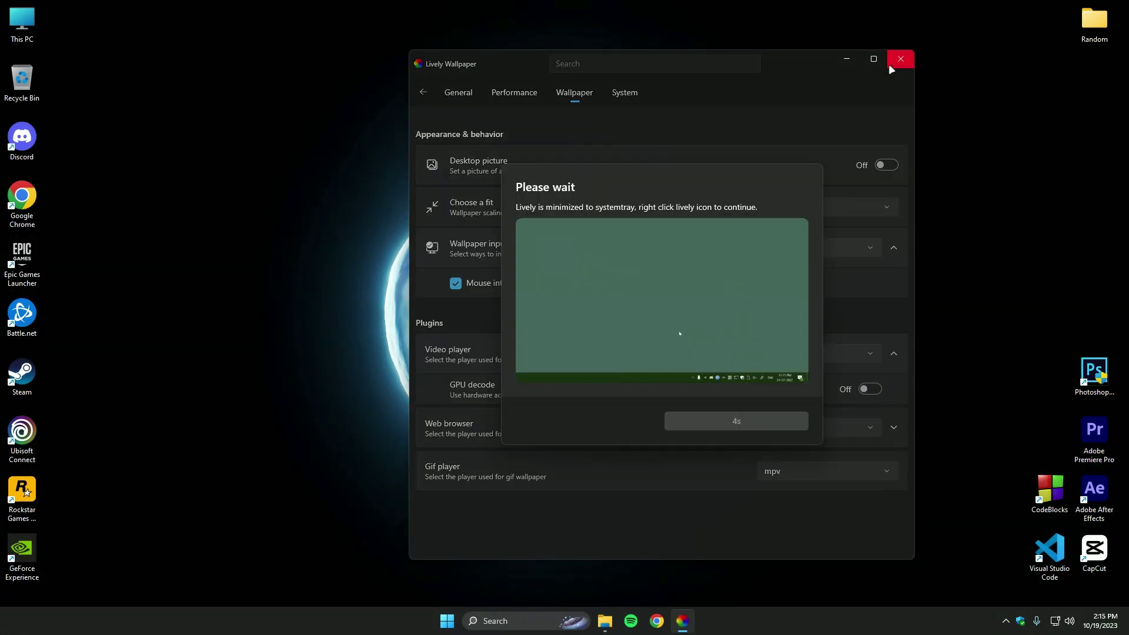
click(735, 421)
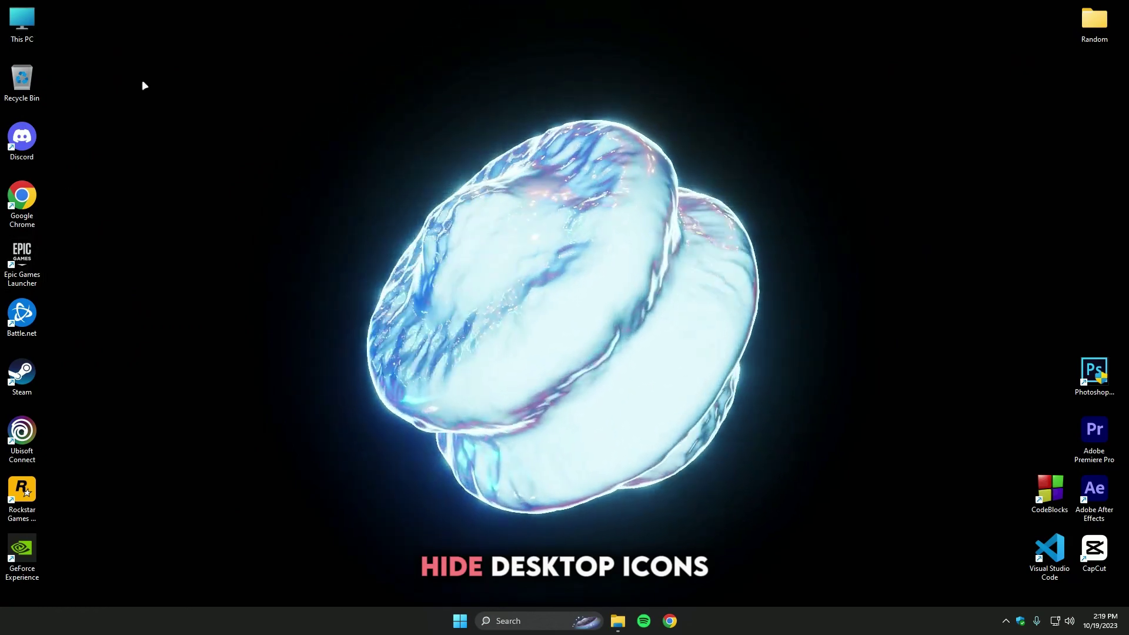
Hide all desktop icons through the desktop's view options
click(204, 67)
right_click(203, 67)
mouse_move(243, 77)
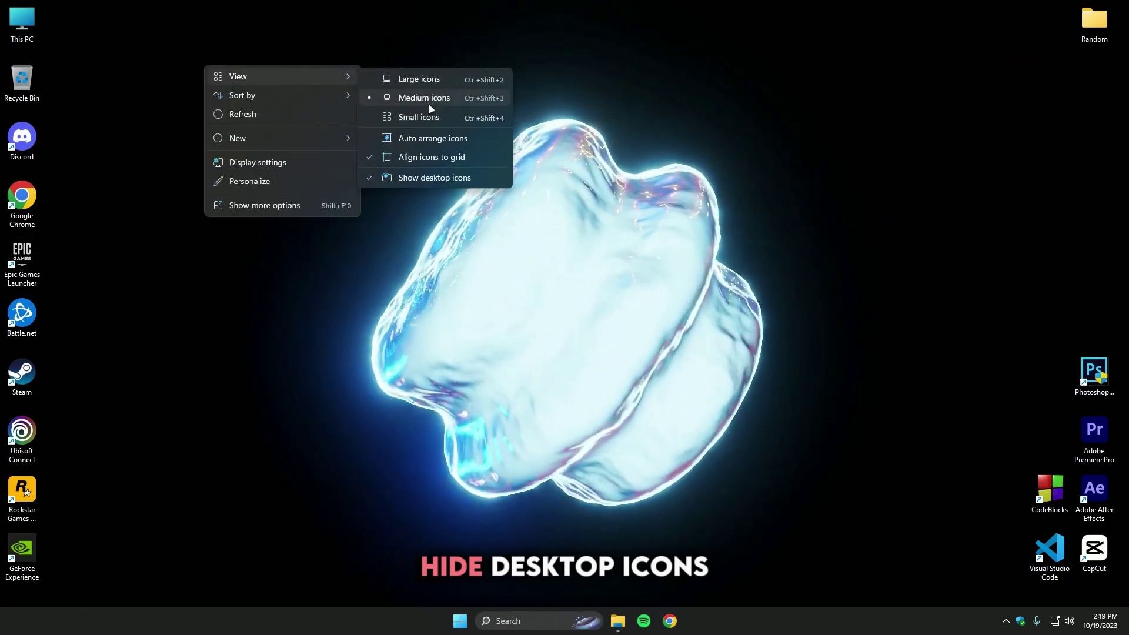
click(400, 178)
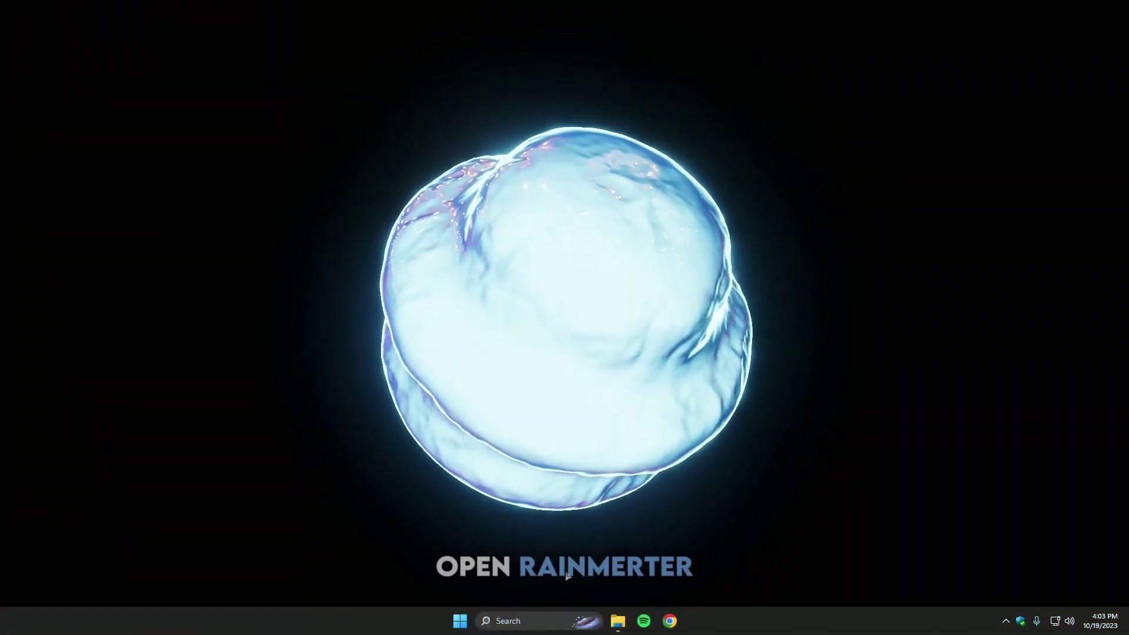
Search Windows for Rainmeter, launch it and dismiss its welcome notification
click(528, 622)
text(rainmeter)
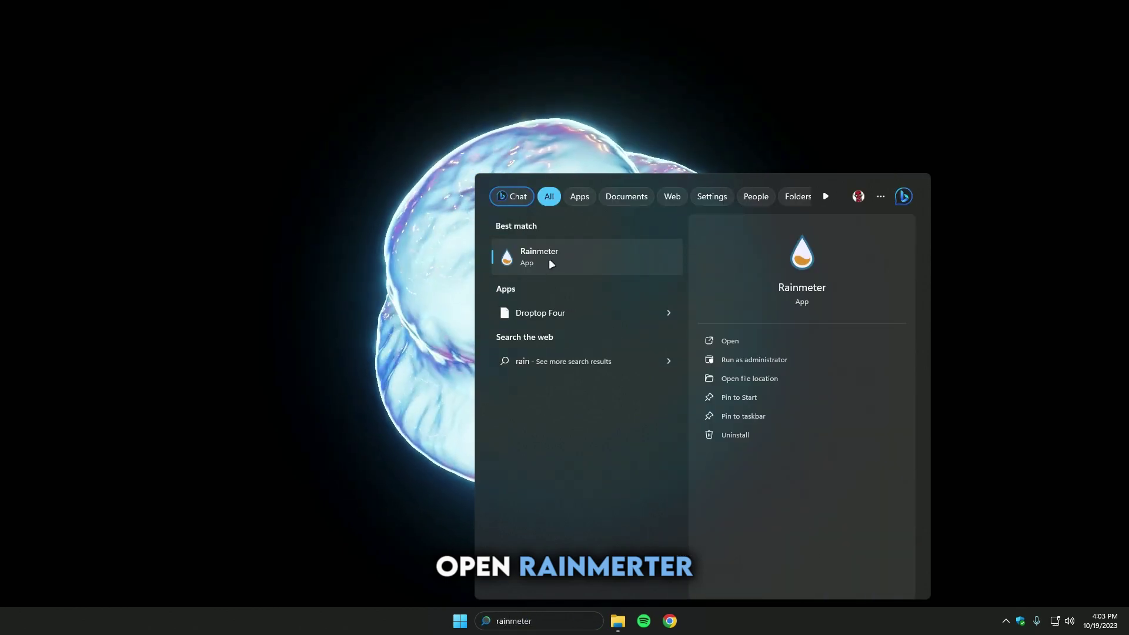
click(733, 342)
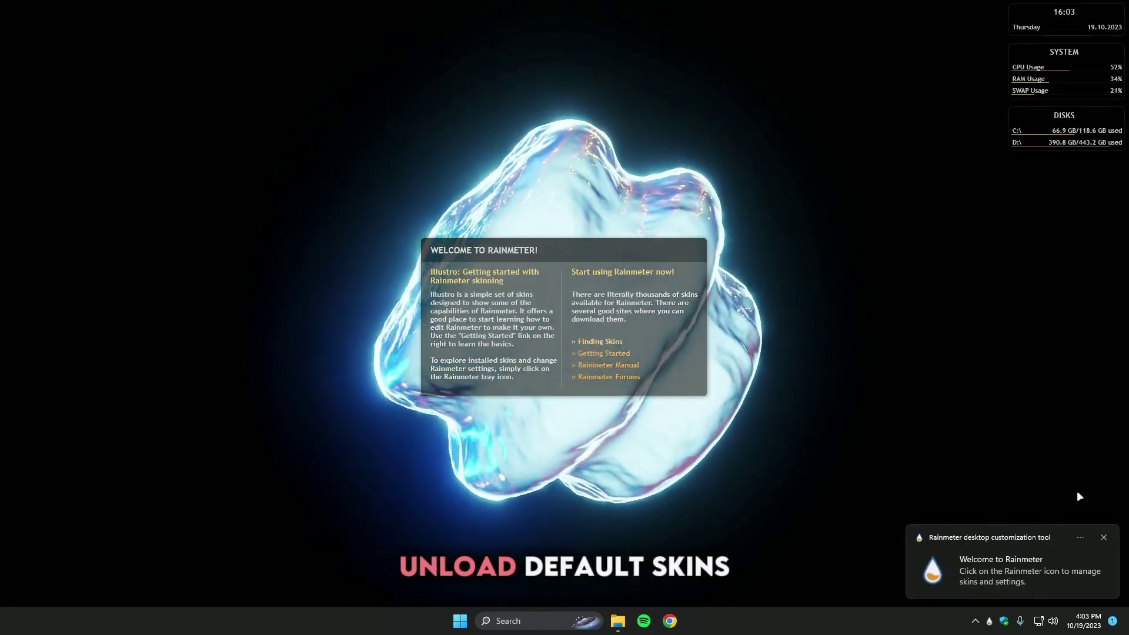
click(1104, 537)
Unload the default illustro skins Welcome, Disk, System and Clock from the desktop
right_click(640, 247)
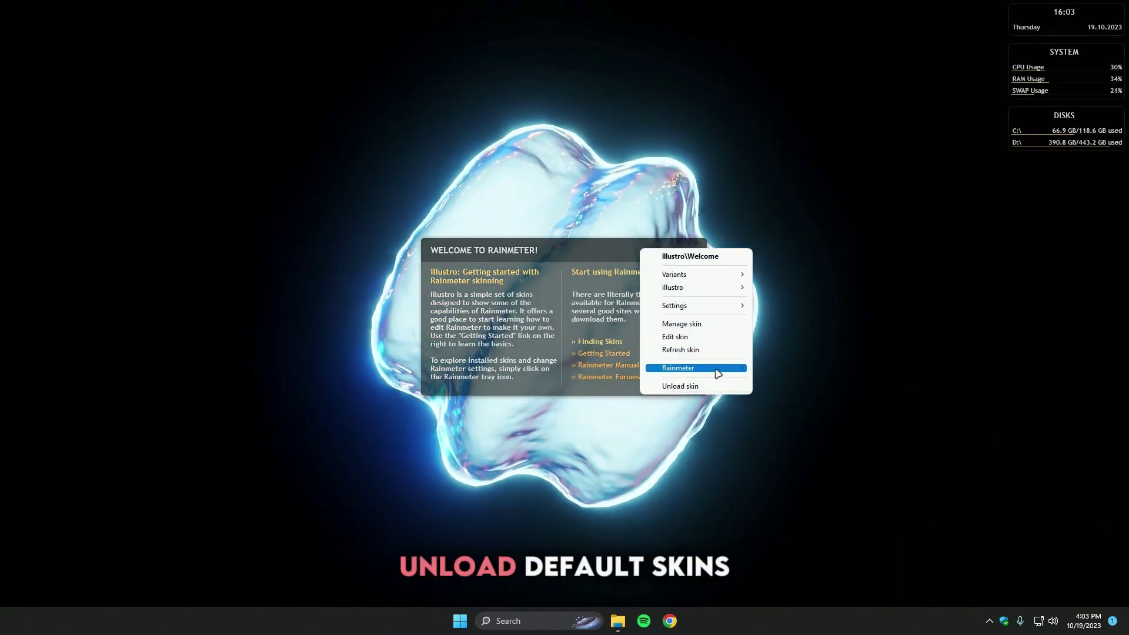
click(696, 387)
right_click(1043, 112)
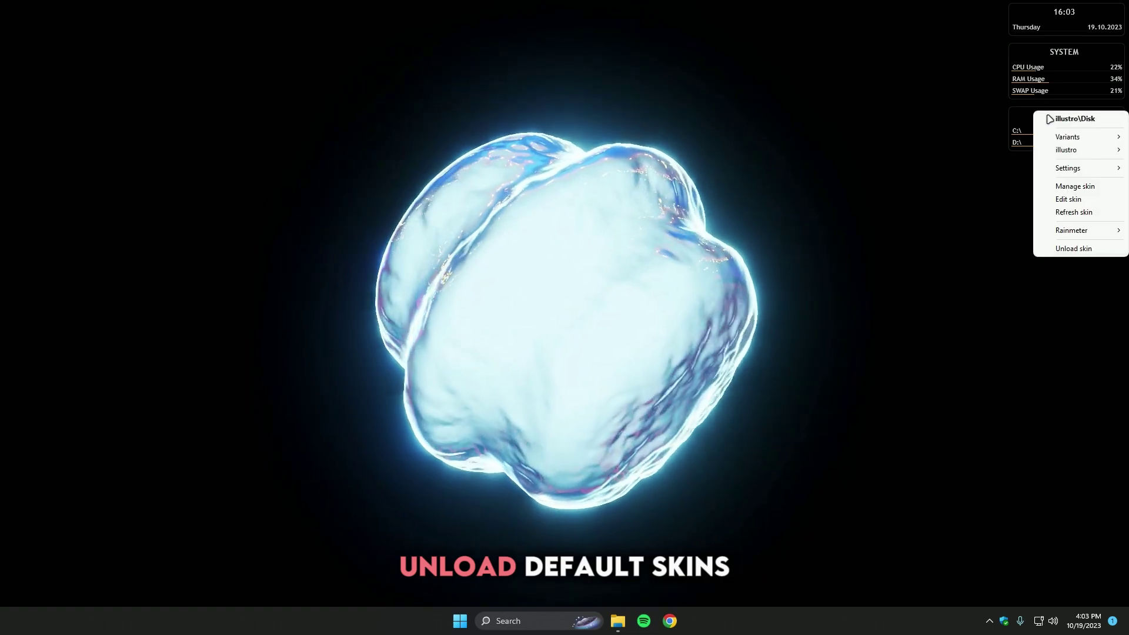
right_click(1036, 74)
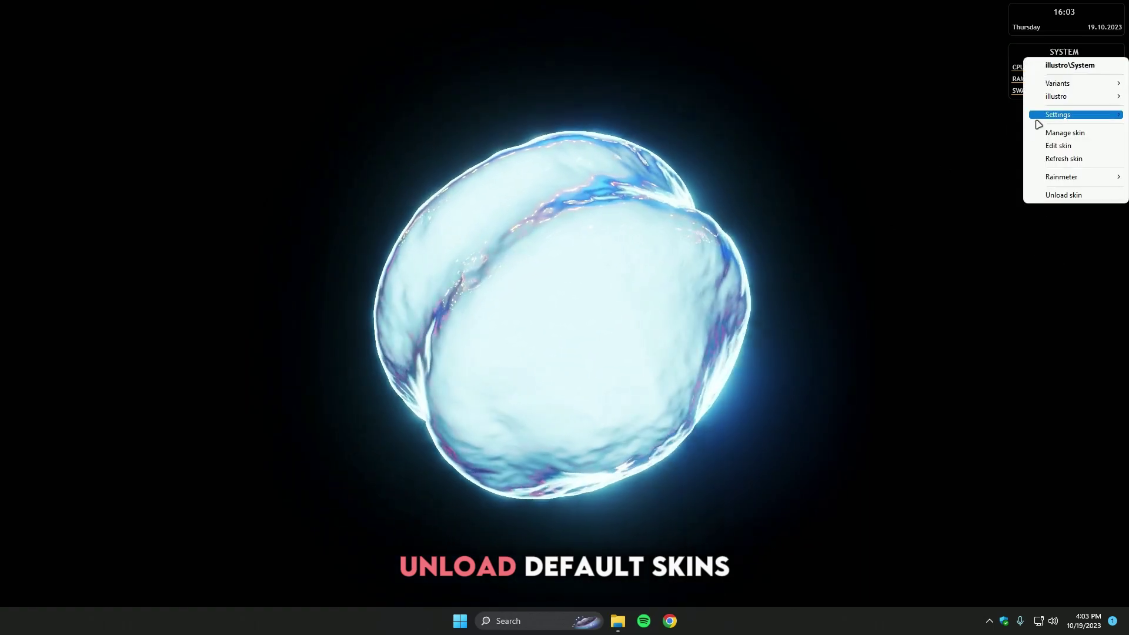
click(1051, 195)
right_click(1040, 33)
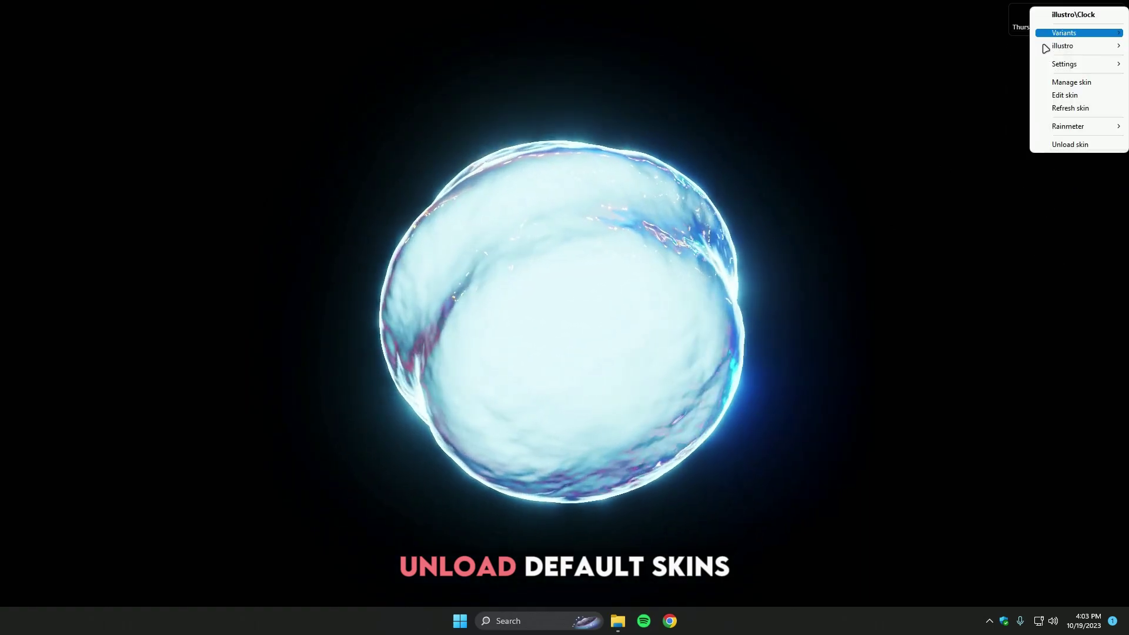
click(1056, 144)
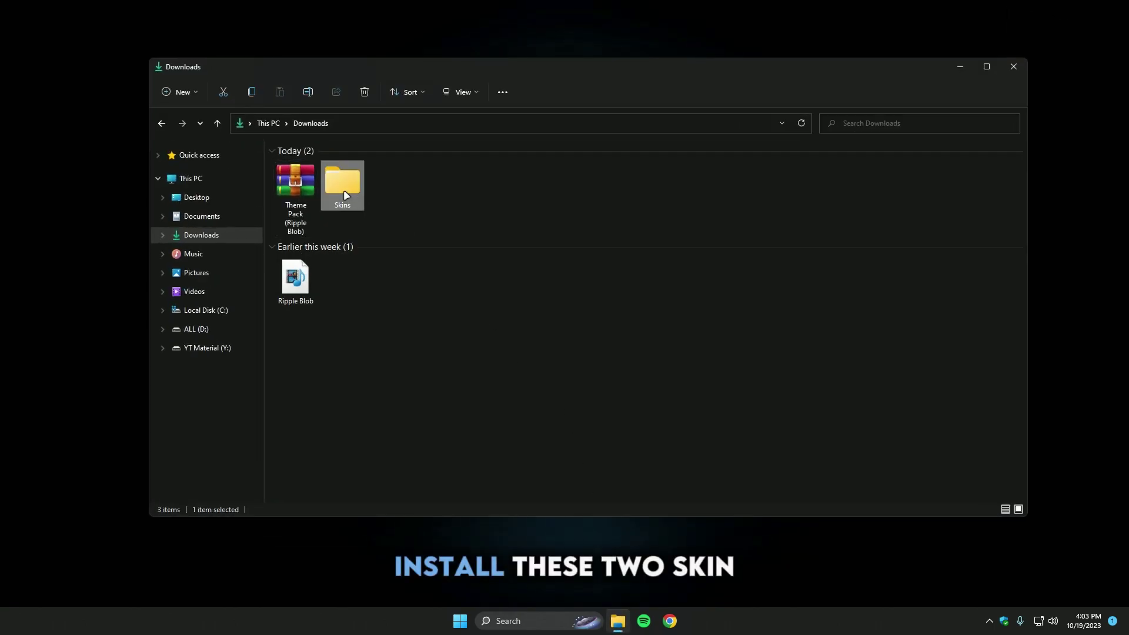
Open the Skins folder in Downloads and install the mond_ skin package
right_click(362, 192)
click(409, 228)
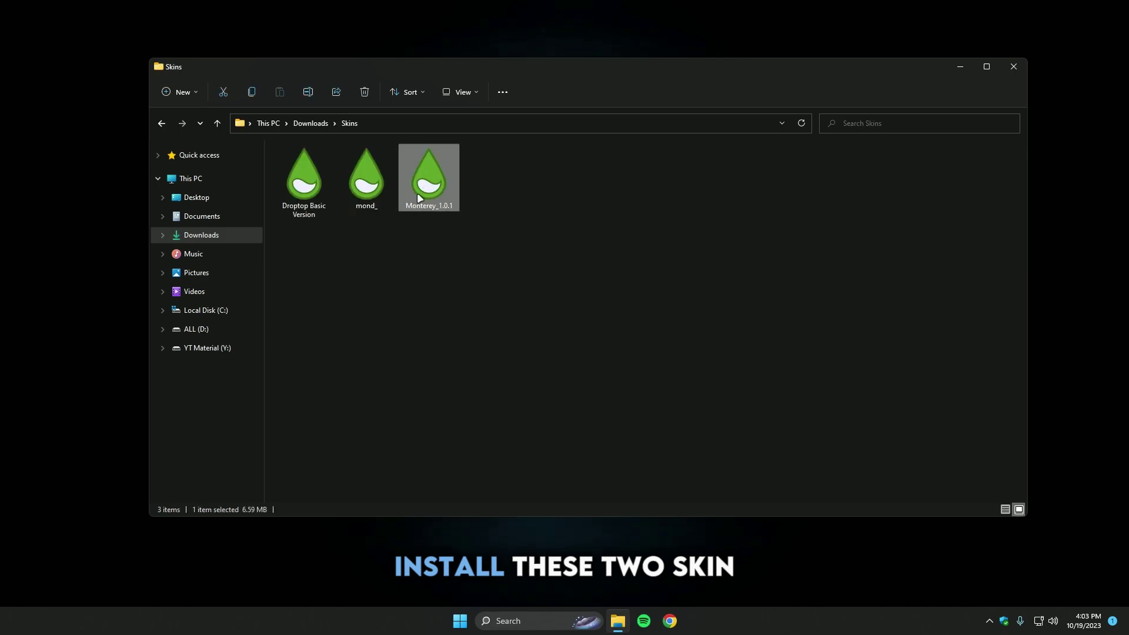
right_click(378, 185)
click(422, 227)
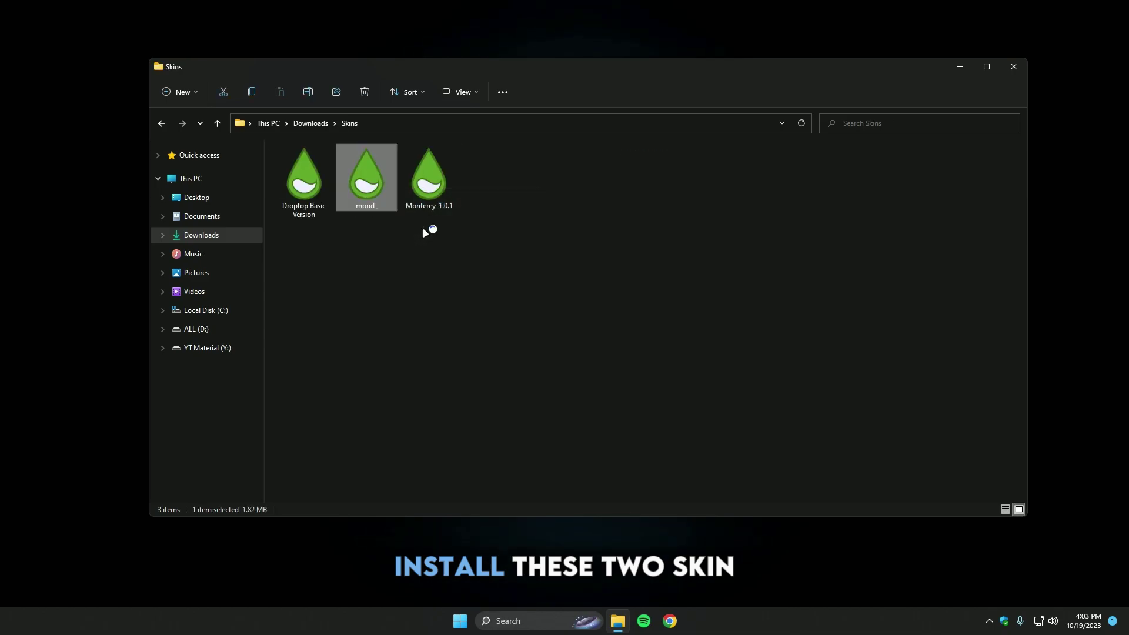
click(606, 400)
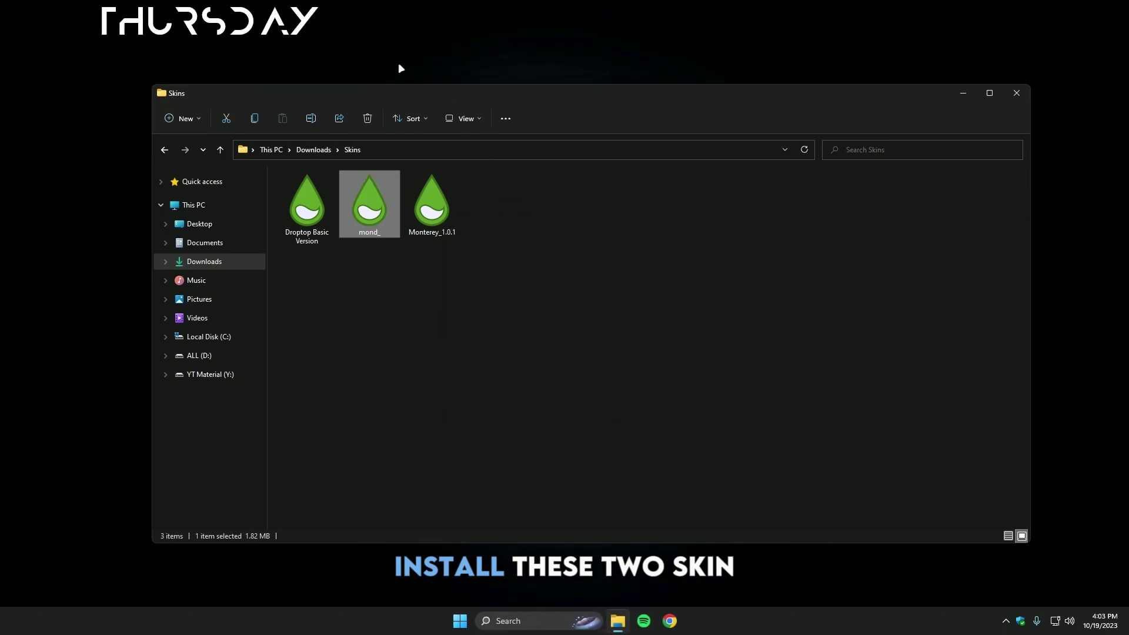
Install the Monterey_1.0.1 skin package from the Skins folder and minimize the folder window
right_click(427, 213)
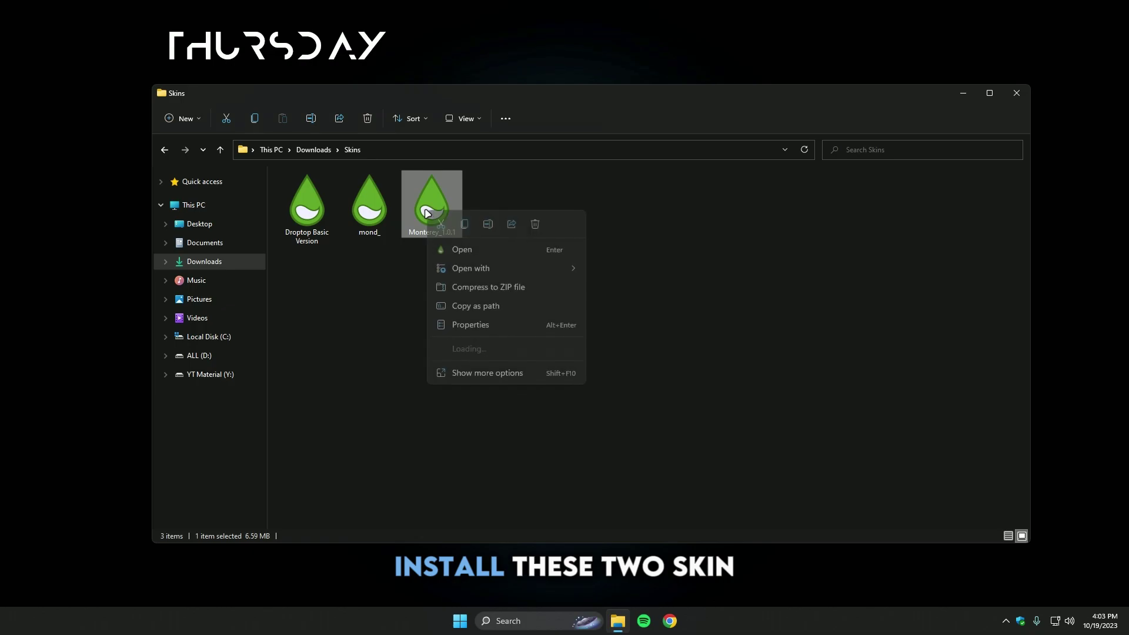
click(468, 250)
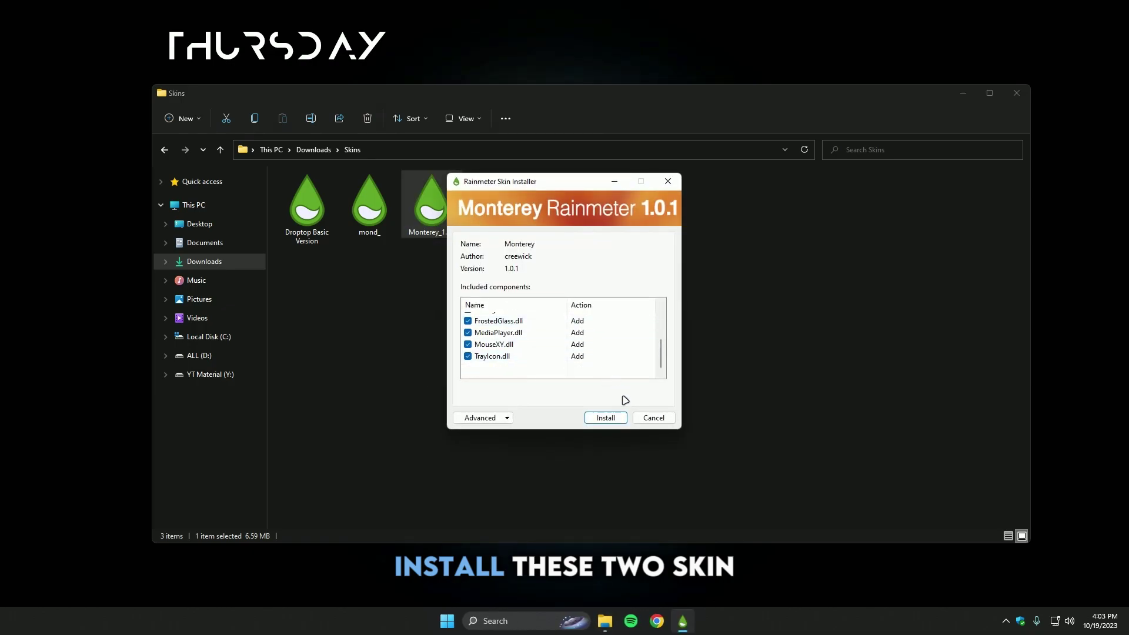
click(602, 419)
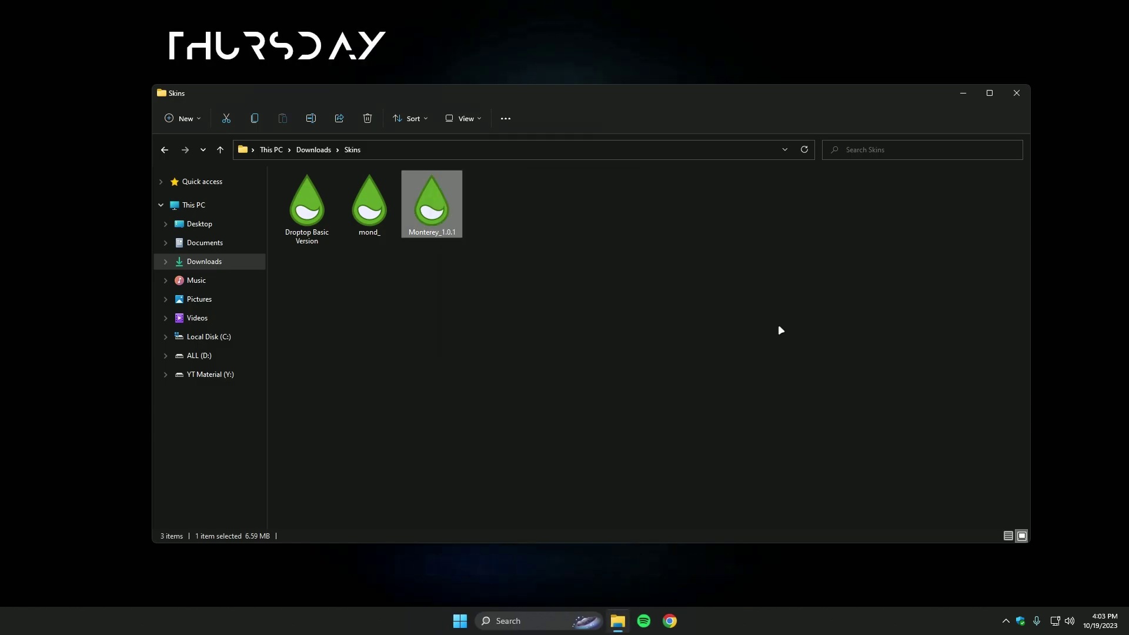
click(962, 93)
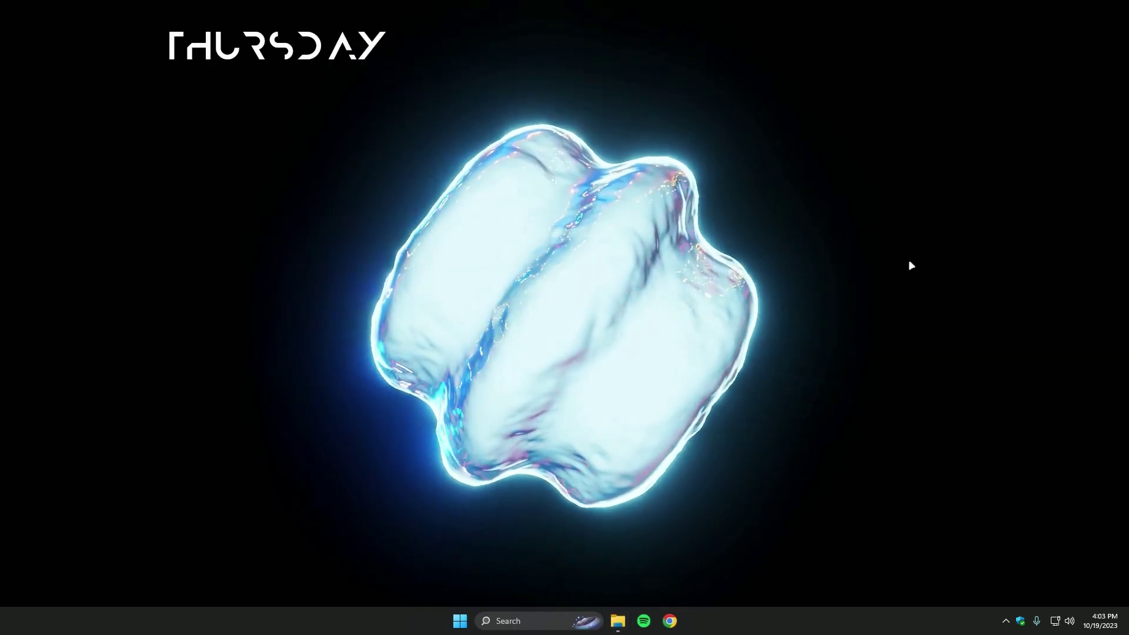
Move the weekday skin to the upper right of the blob and load Monterey's Settings.ini from Rainmeter's skin manager
click(1005, 622)
drag(387, 47, 1007, 185)
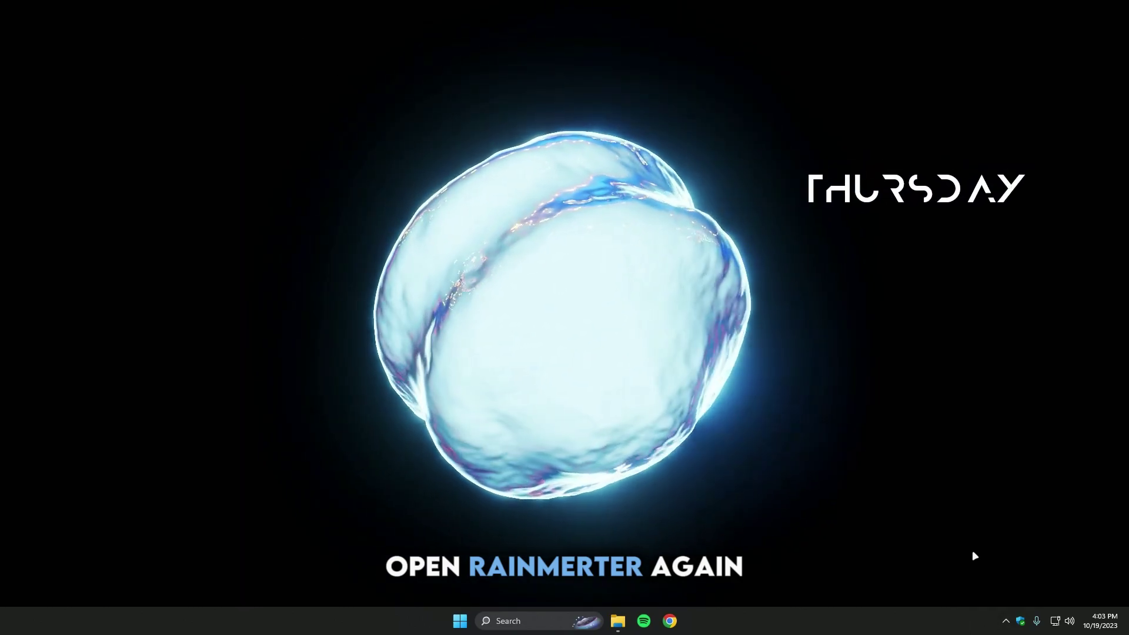
click(1007, 622)
right_click(993, 563)
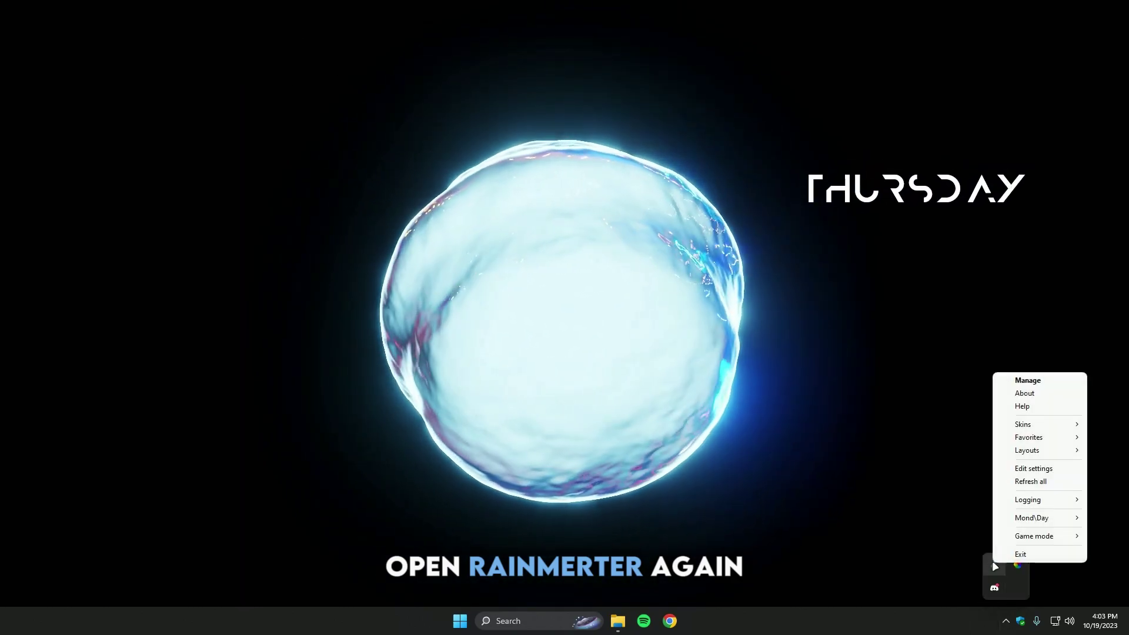
click(1028, 379)
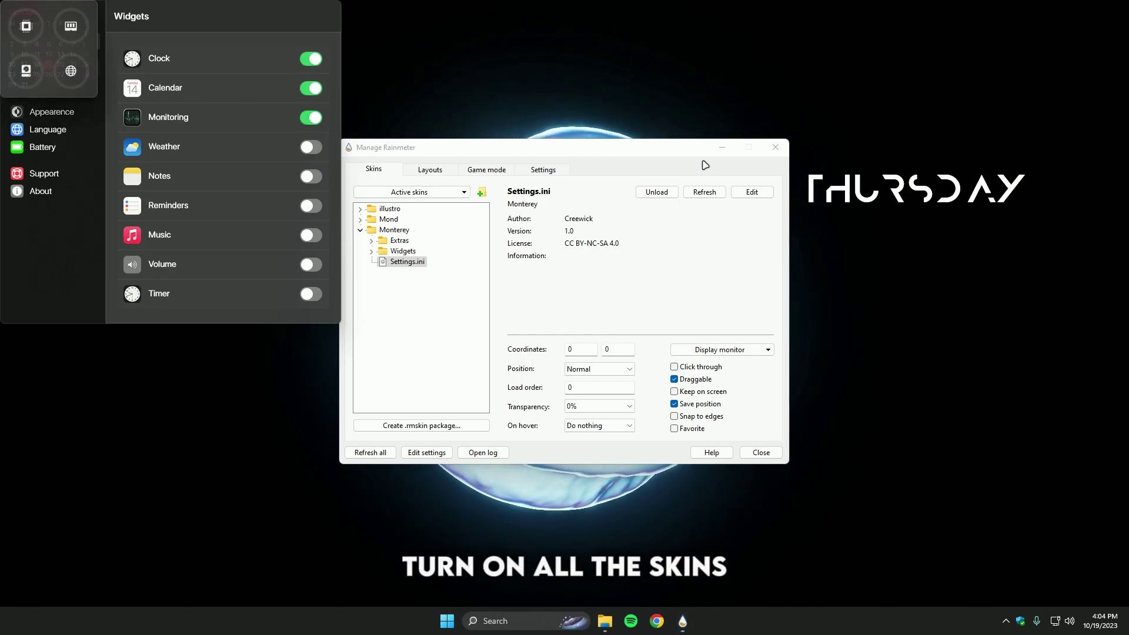
Enable the Weather, Notes, Reminders, Music, Volume and Timer widgets in the Monterey settings and close that window
click(723, 147)
click(309, 148)
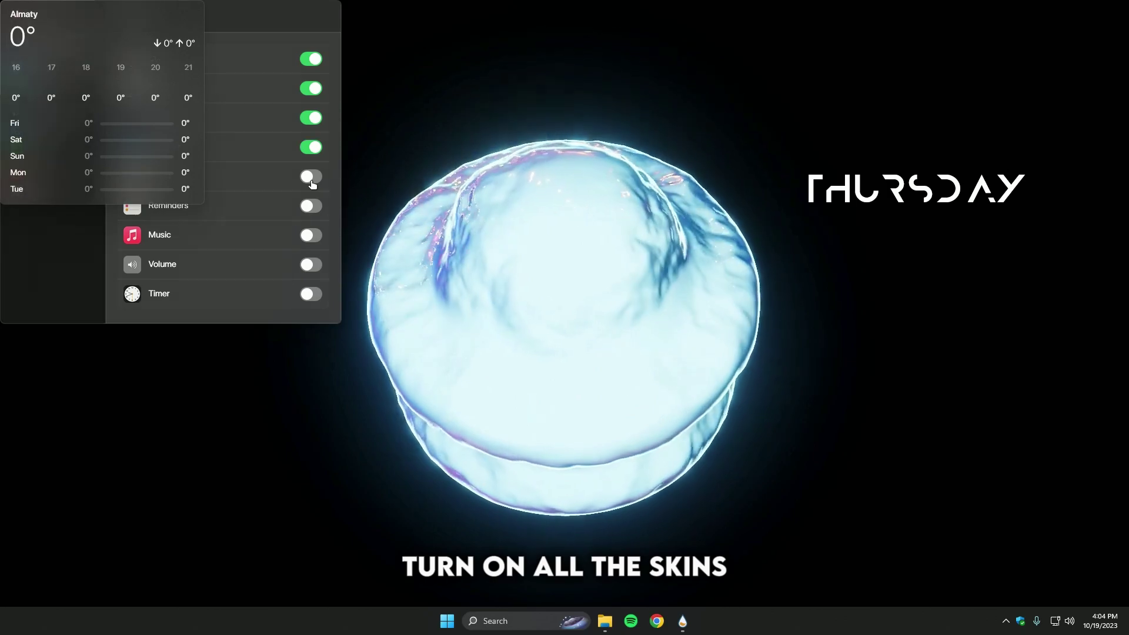
click(312, 235)
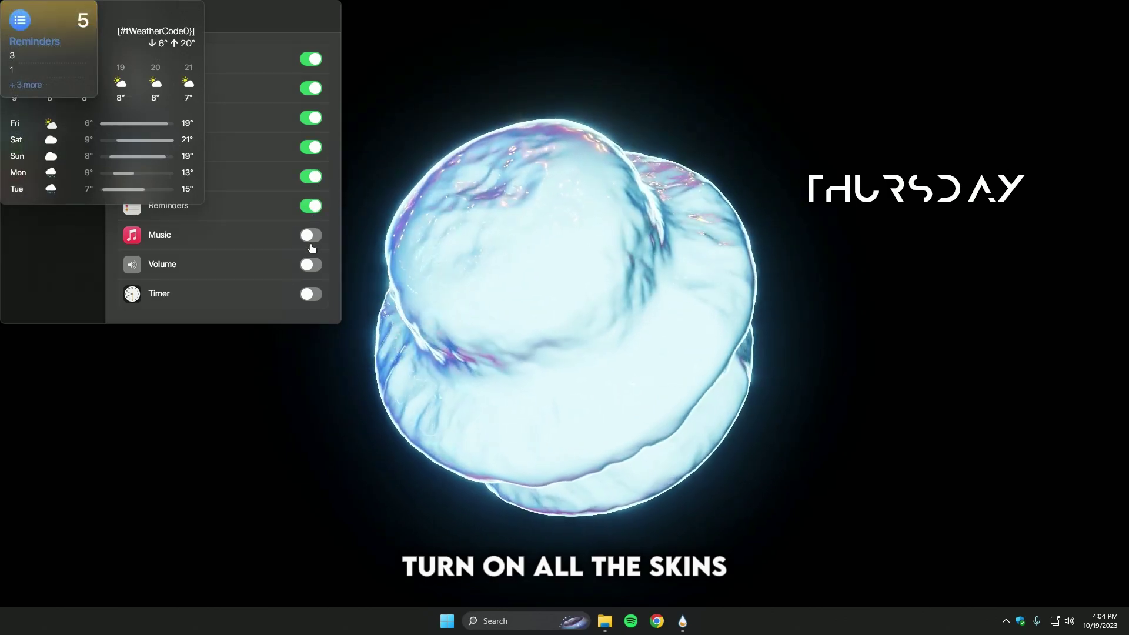
click(310, 264)
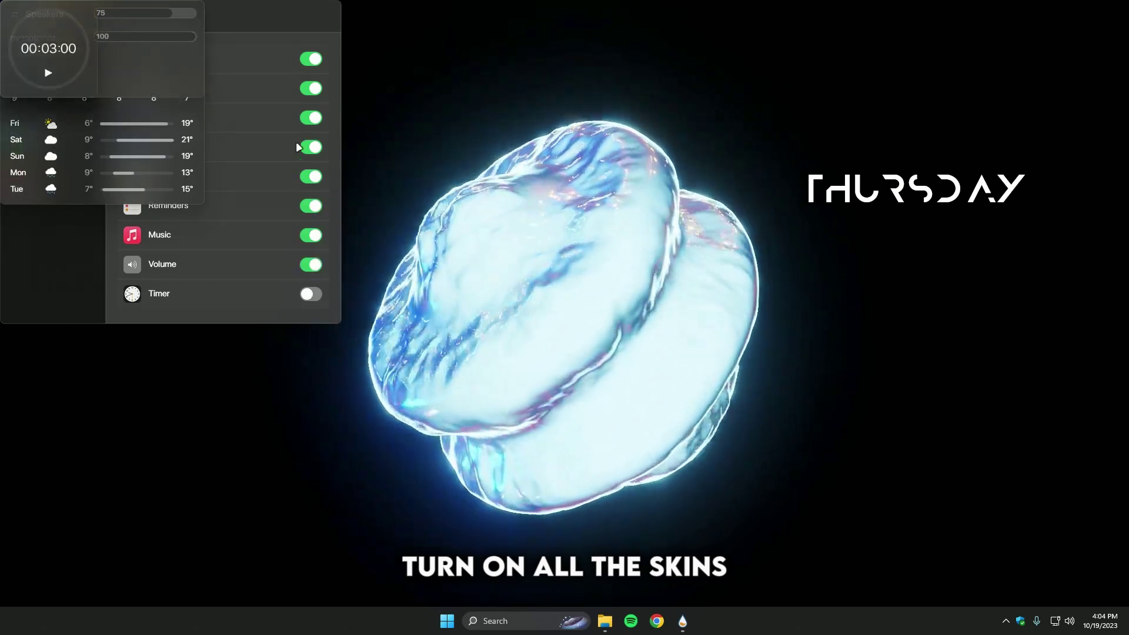
drag(290, 17, 617, 119)
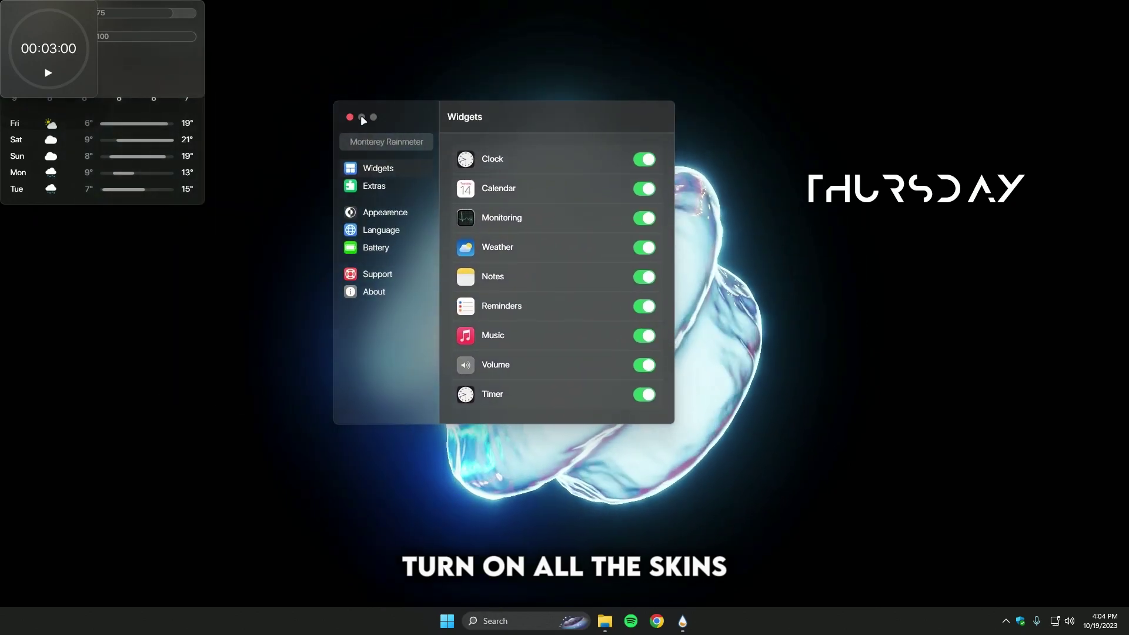
click(350, 119)
Set the Timer widget's size to Small and place it just below the weekday text
drag(66, 40, 431, 77)
right_click(427, 48)
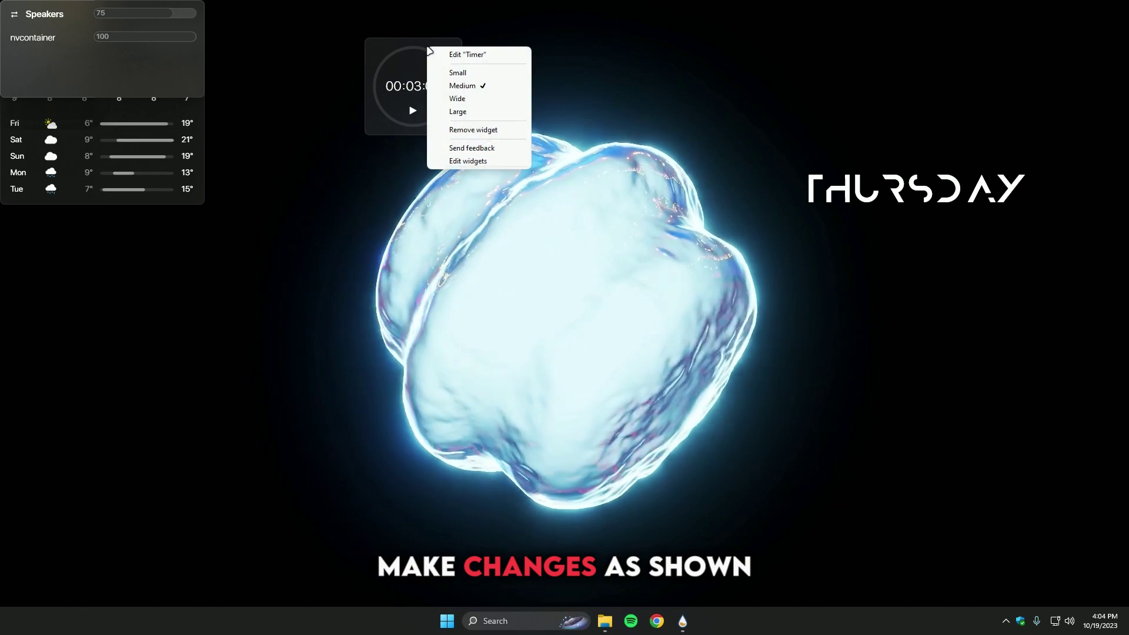
click(470, 77)
drag(385, 55, 867, 145)
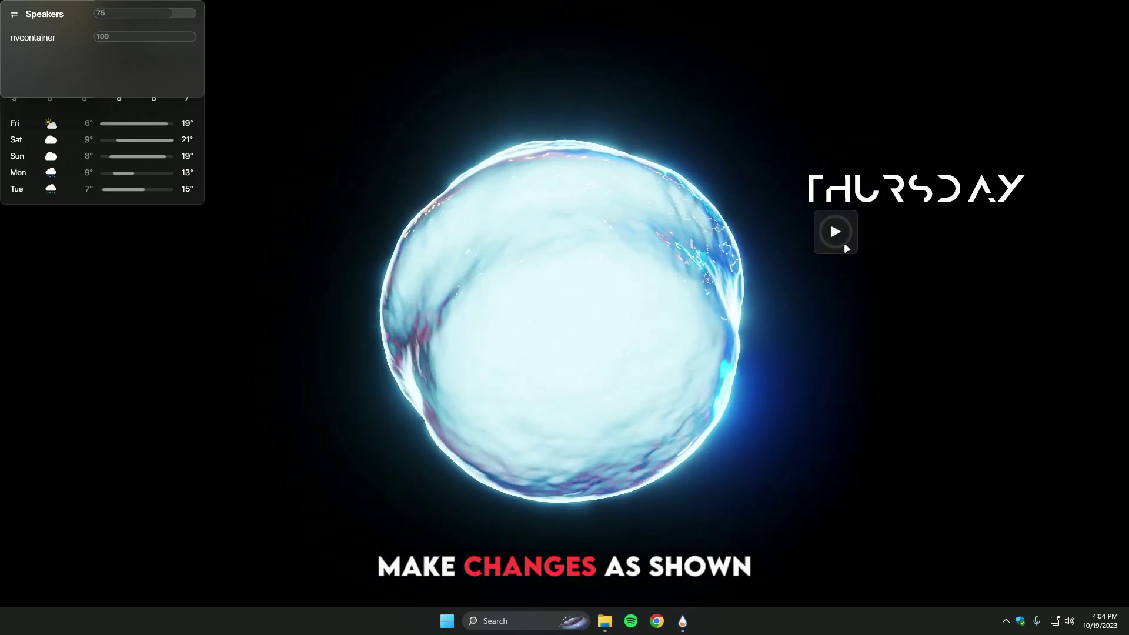
Set the Volume widget's size to Small and place it beside the Timer widget
drag(153, 54, 408, 82)
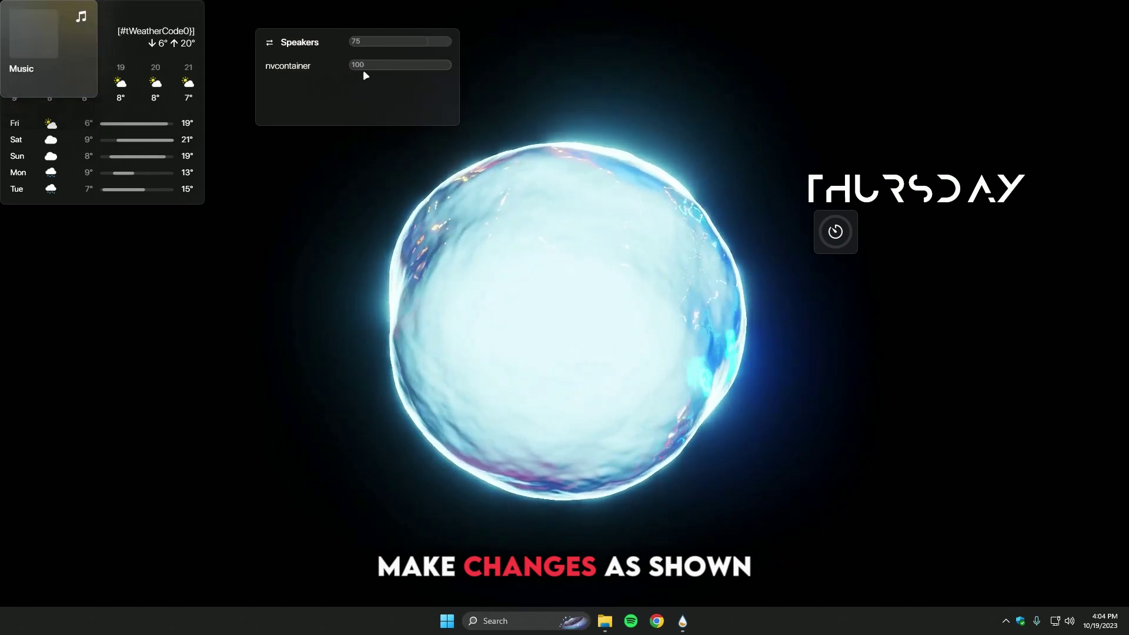
right_click(364, 72)
click(402, 98)
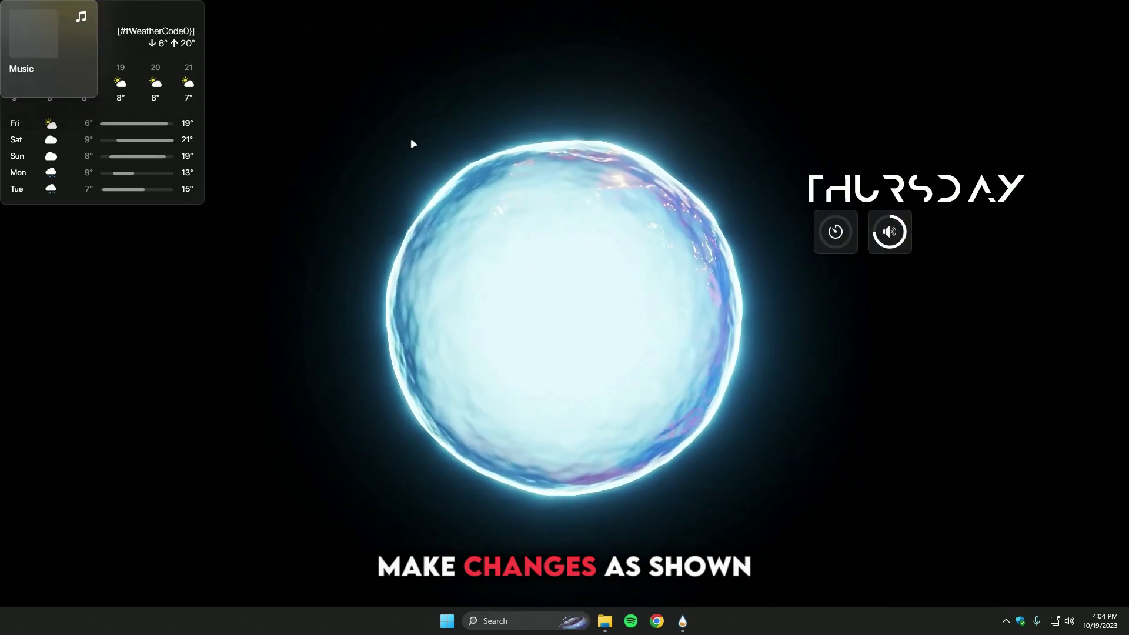
Move the Music widget below the small widgets, and set Reminders to Small, placed under the end of the weekday text
drag(86, 67, 886, 344)
drag(50, 47, 969, 259)
right_click(441, 84)
click(465, 109)
Rearrange the two small widgets under the weekday text so Volume sits to the left of Timer
mouse_move(890, 241)
mouse_down()
mouse_move(778, 244)
mouse_move(887, 243)
mouse_up()
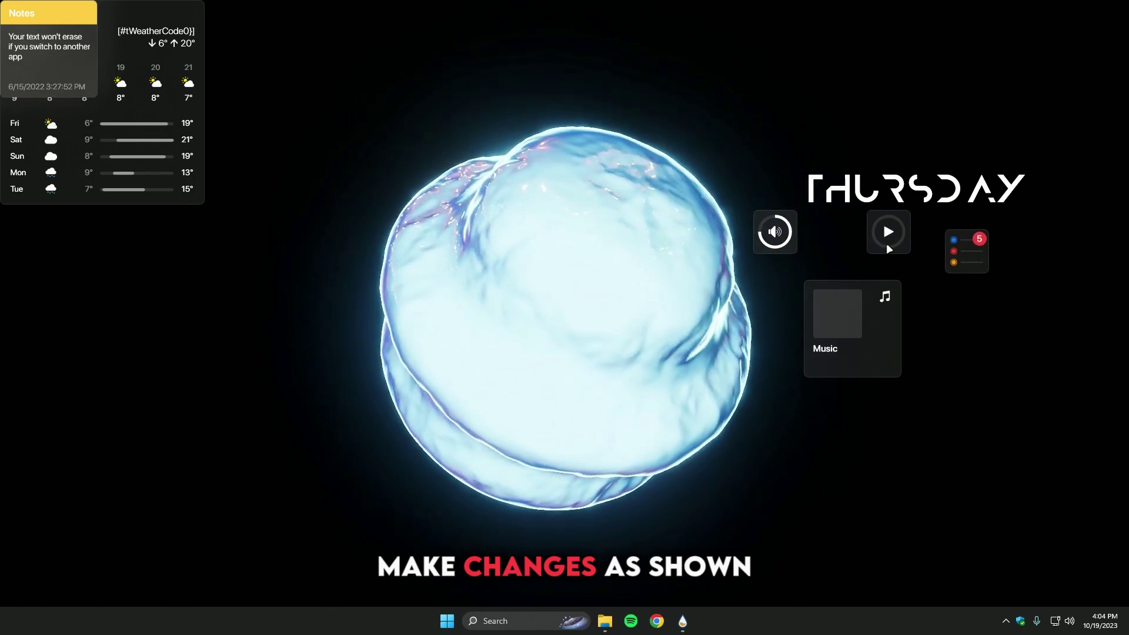
drag(790, 245, 841, 244)
Set the Notes widget's size to Wide and place it below Music, and move the Weather widget midway down the desktop's left side
drag(84, 47, 442, 110)
right_click(399, 78)
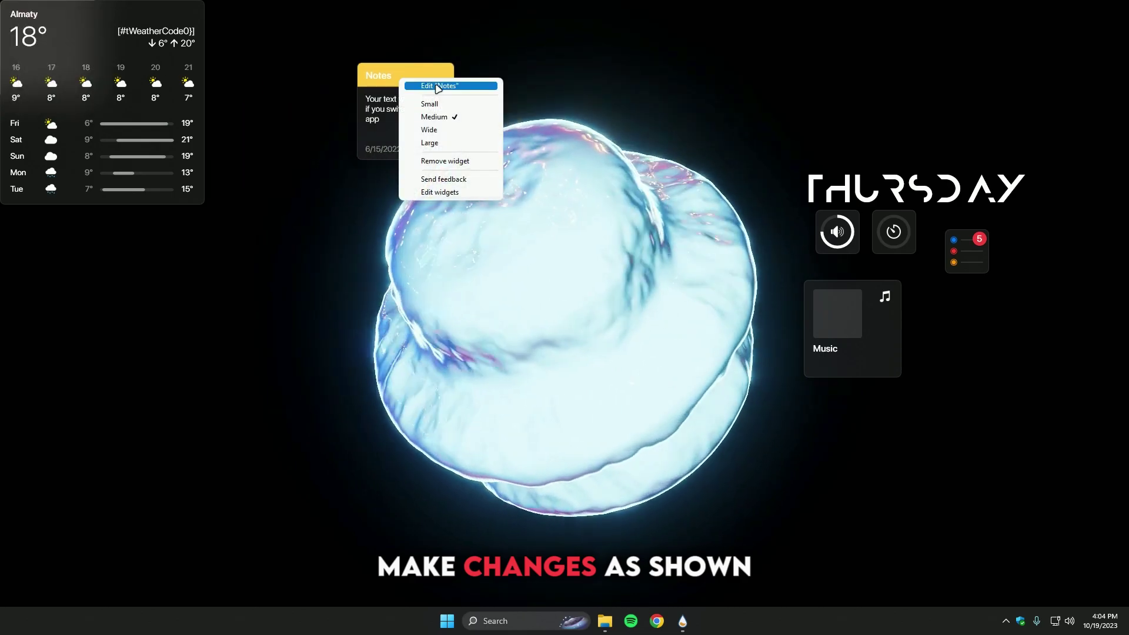
click(447, 130)
drag(430, 109, 871, 433)
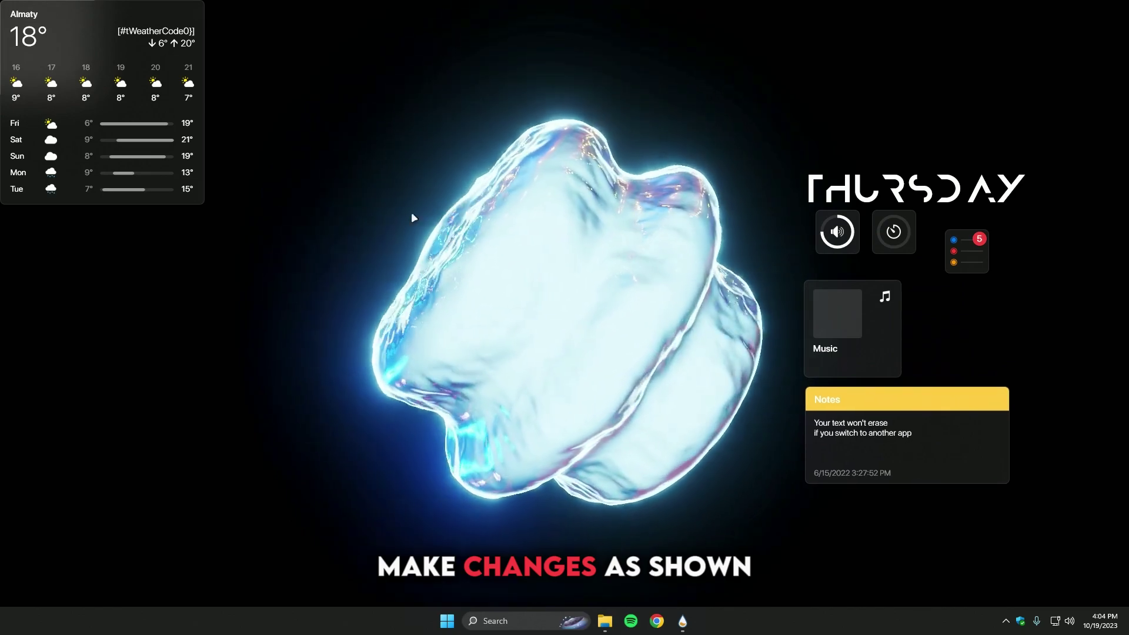
drag(166, 32, 259, 286)
Set the Monitoring widget's size to Small at the end of the small-widget row, and place the Calendar widget beside Music
drag(62, 37, 244, 73)
right_click(245, 72)
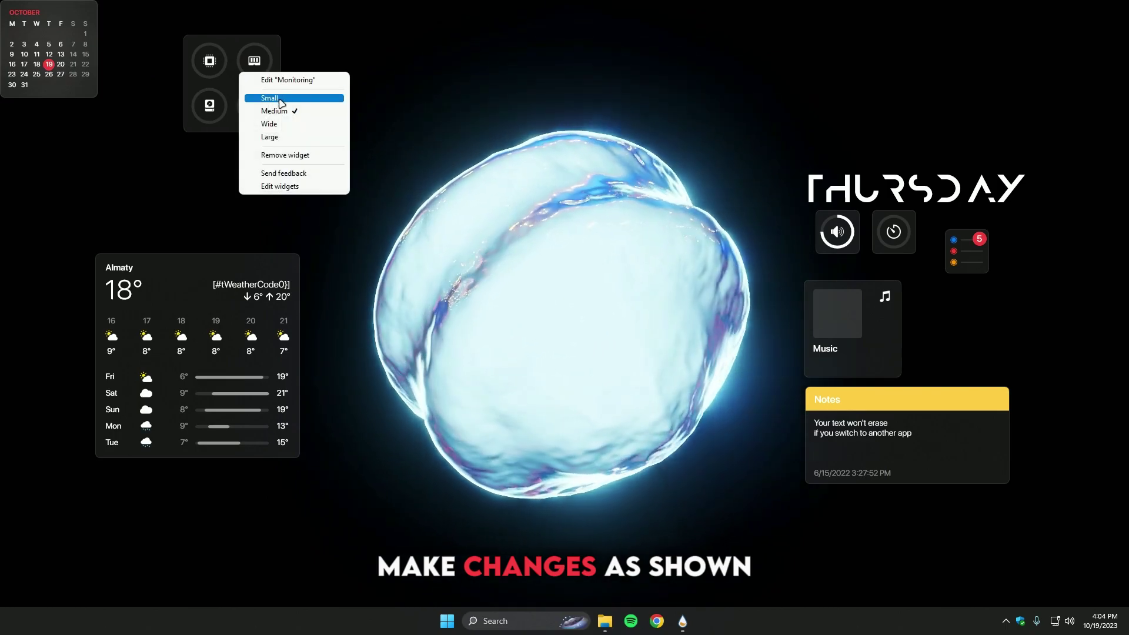
click(253, 97)
drag(252, 79, 969, 245)
drag(62, 29, 980, 305)
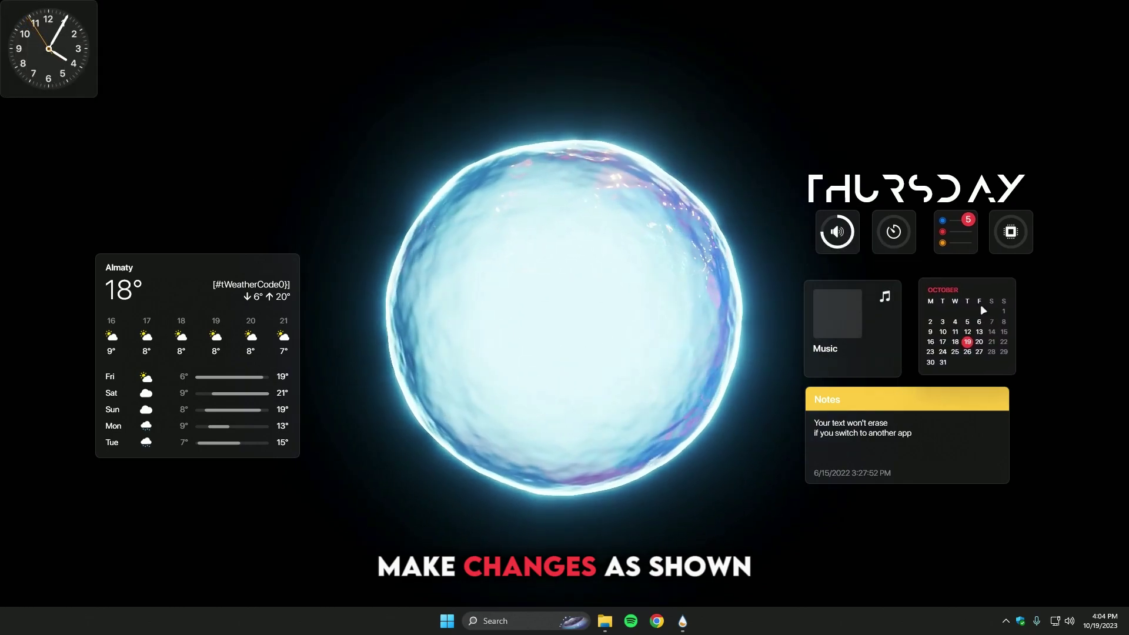
Set the Clock widget's size to Wide, place it directly above the Weather widget and align the edges of the two
drag(89, 55, 224, 100)
right_click(226, 102)
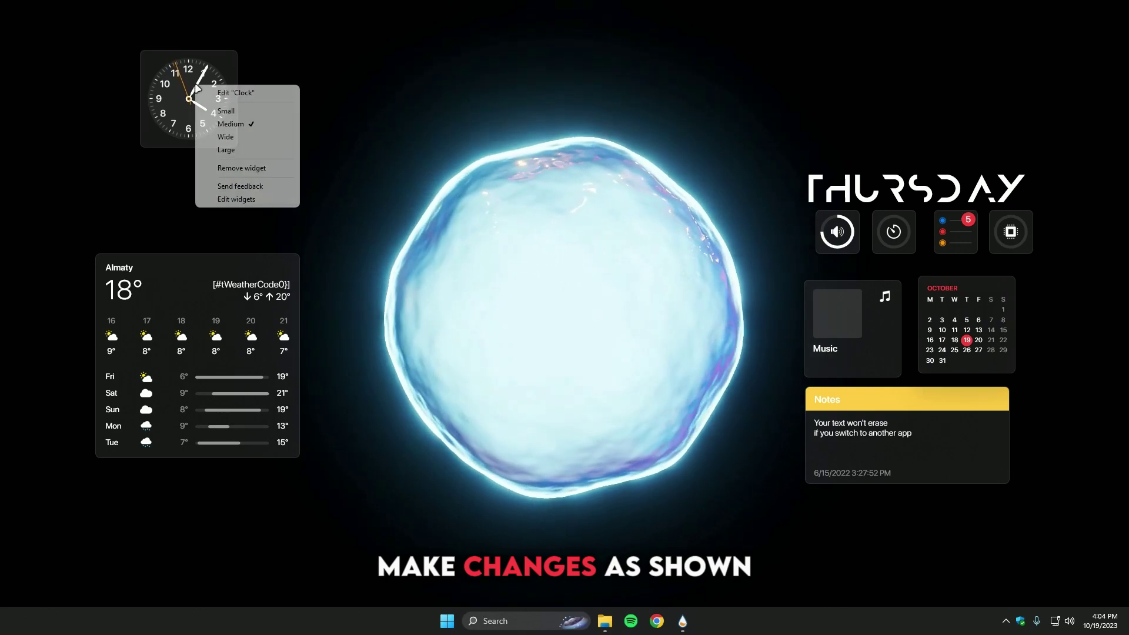
click(251, 137)
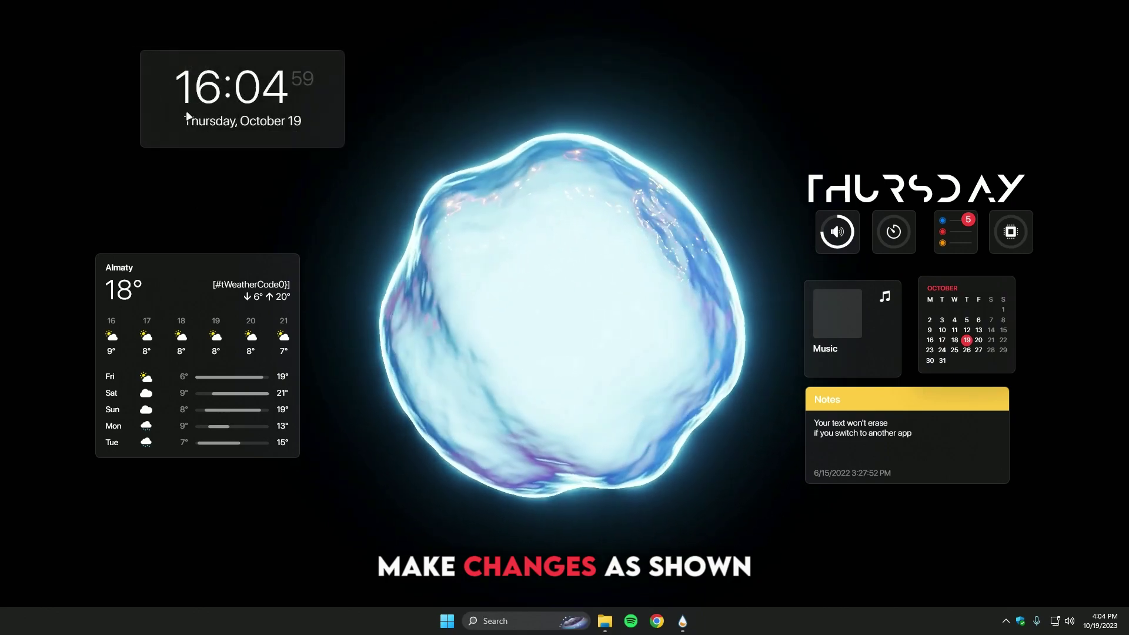
drag(251, 139, 223, 207)
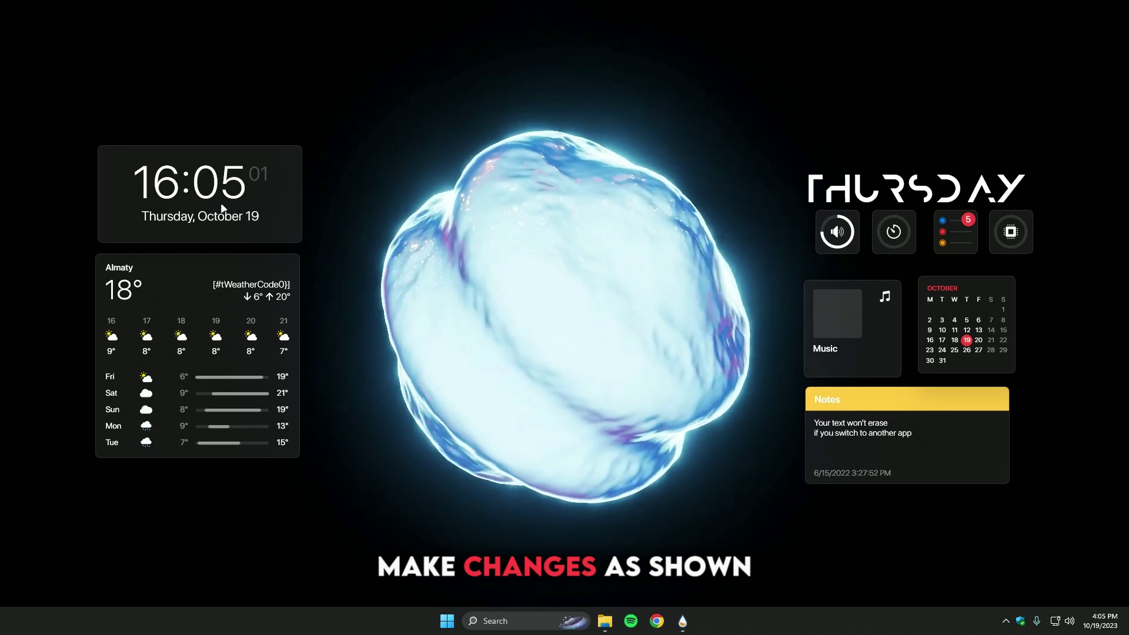
drag(221, 275, 223, 276)
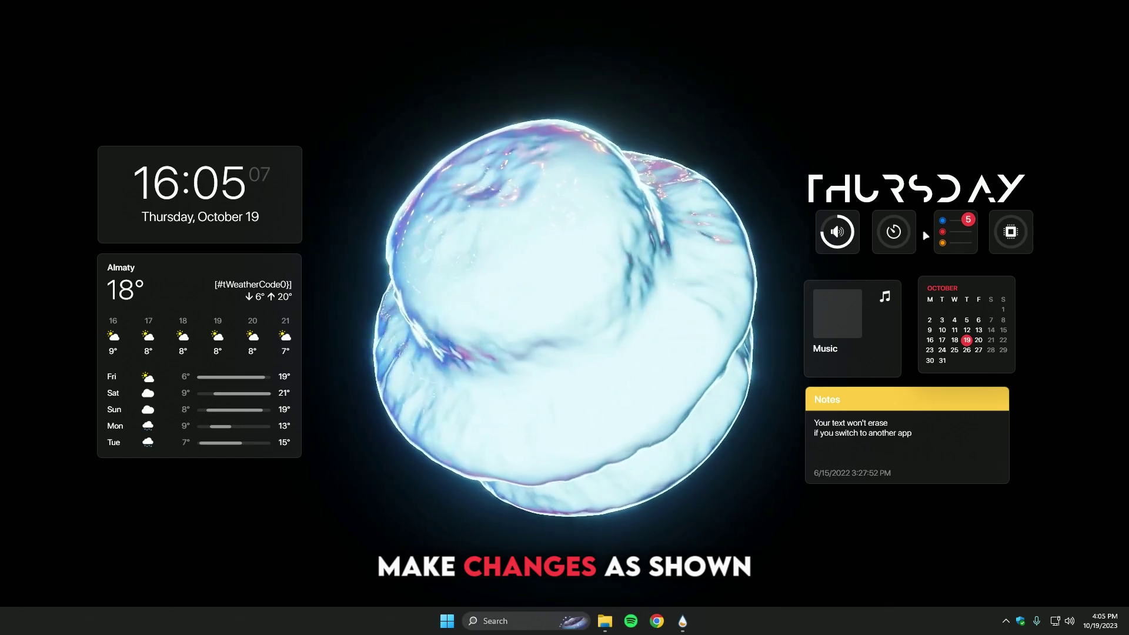
Shift the weekday text slightly and tighten the Music, Calendar and Notes widgets into an aligned block beneath it
drag(894, 194, 903, 194)
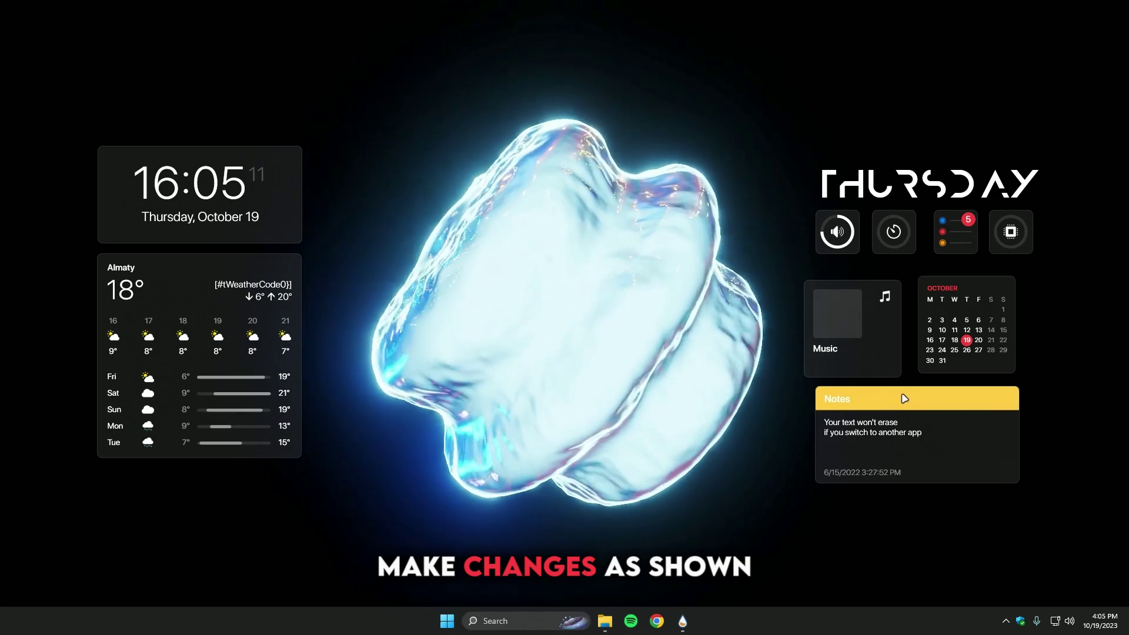
drag(891, 330, 967, 268)
drag(909, 392, 913, 374)
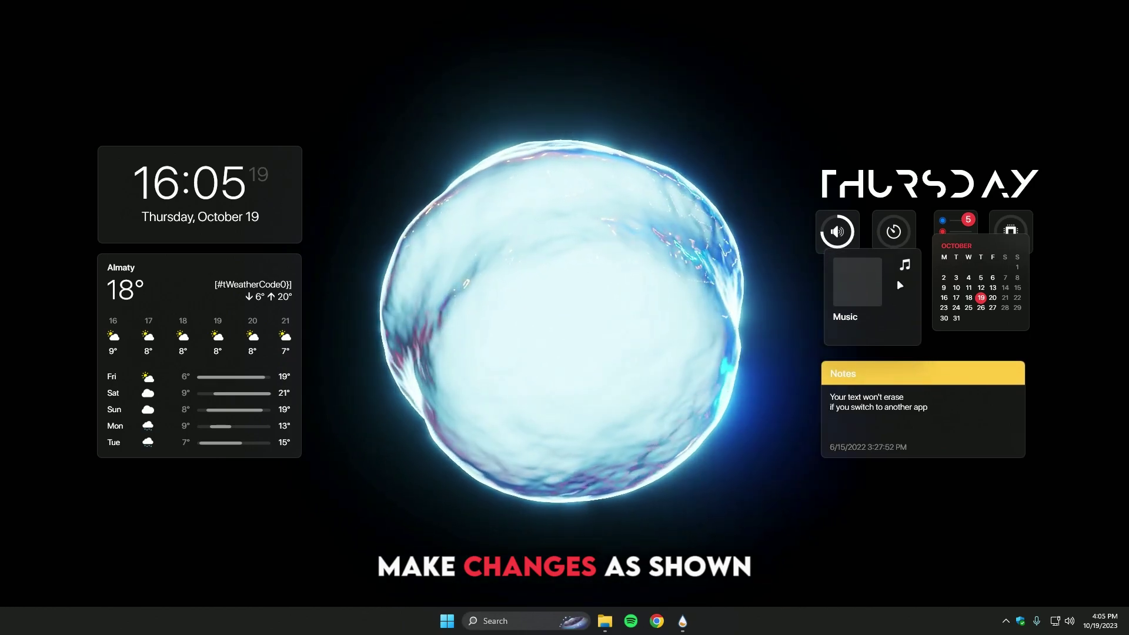
drag(897, 279, 893, 284)
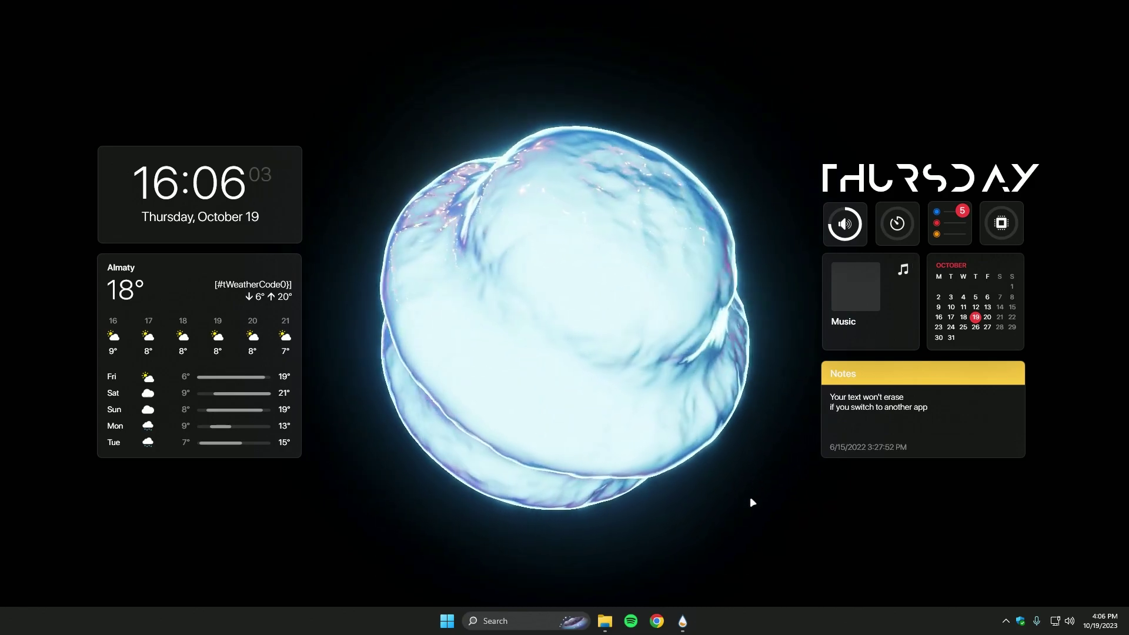
Bring up the downloaded Skins folder and close the Manage Rainmeter window
click(682, 622)
click(682, 621)
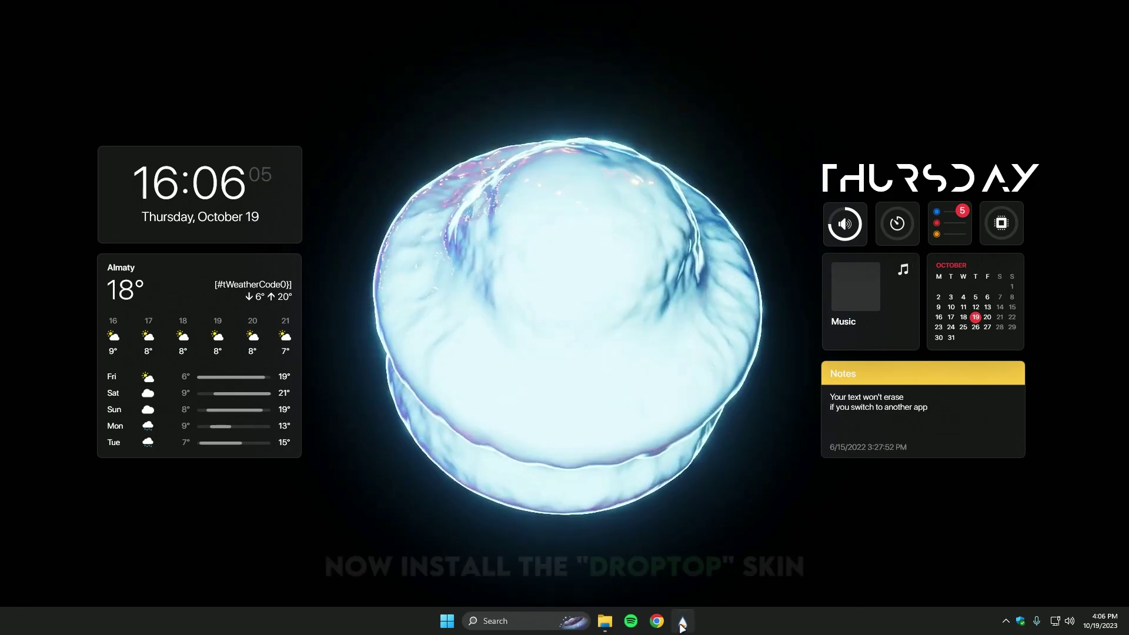
click(608, 618)
click(680, 621)
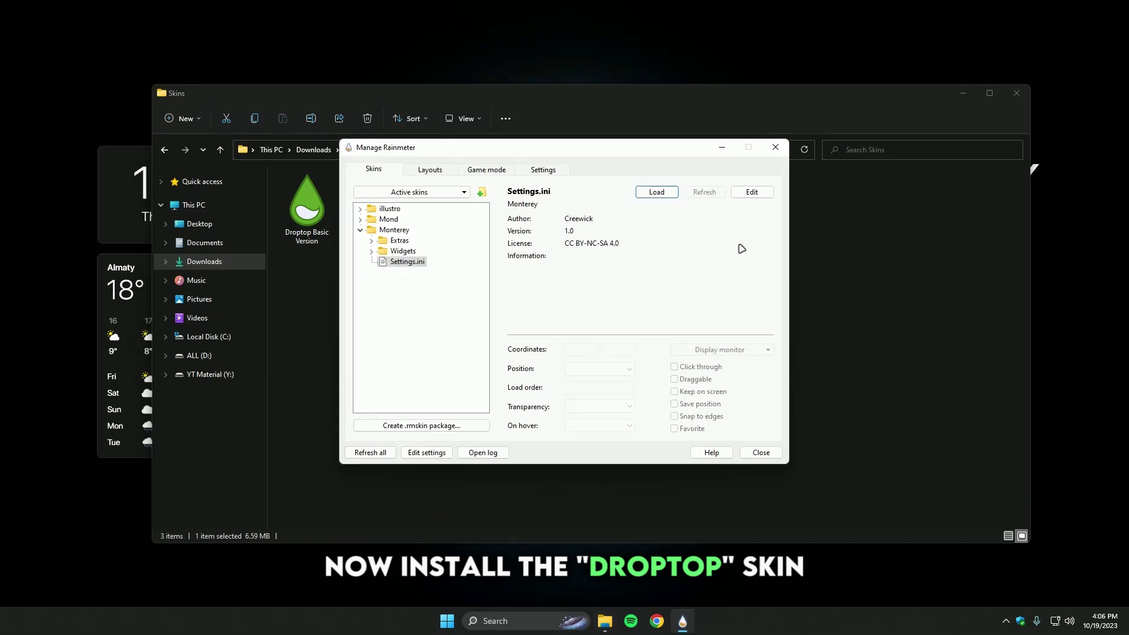
click(776, 149)
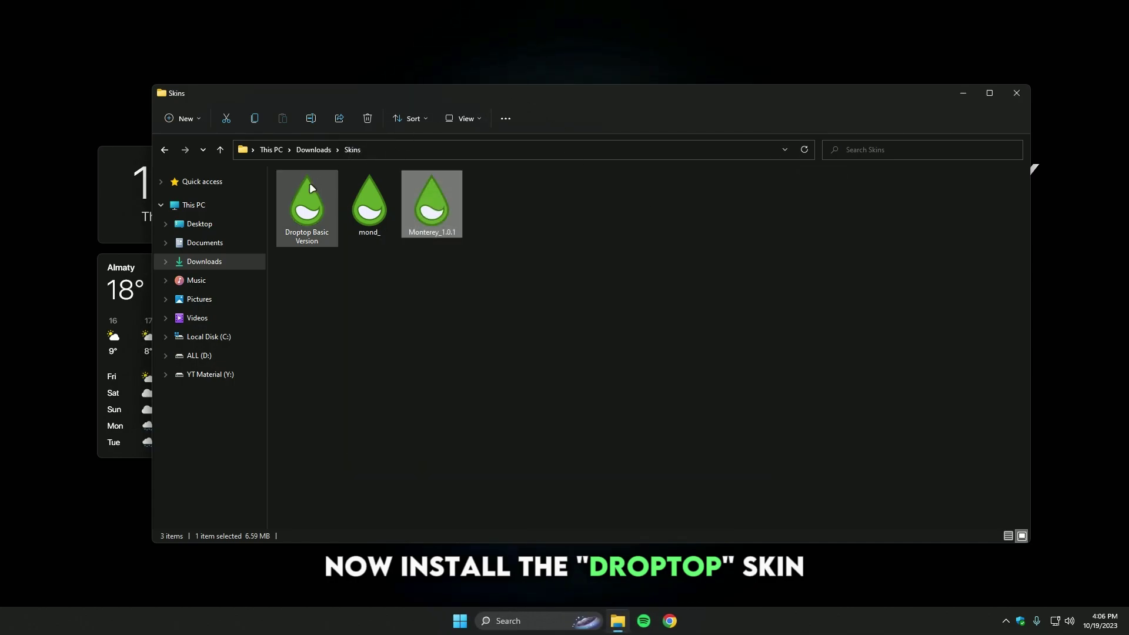
Install the Droptop Basic Version skin package from the Skins folder, including all its components
right_click(301, 203)
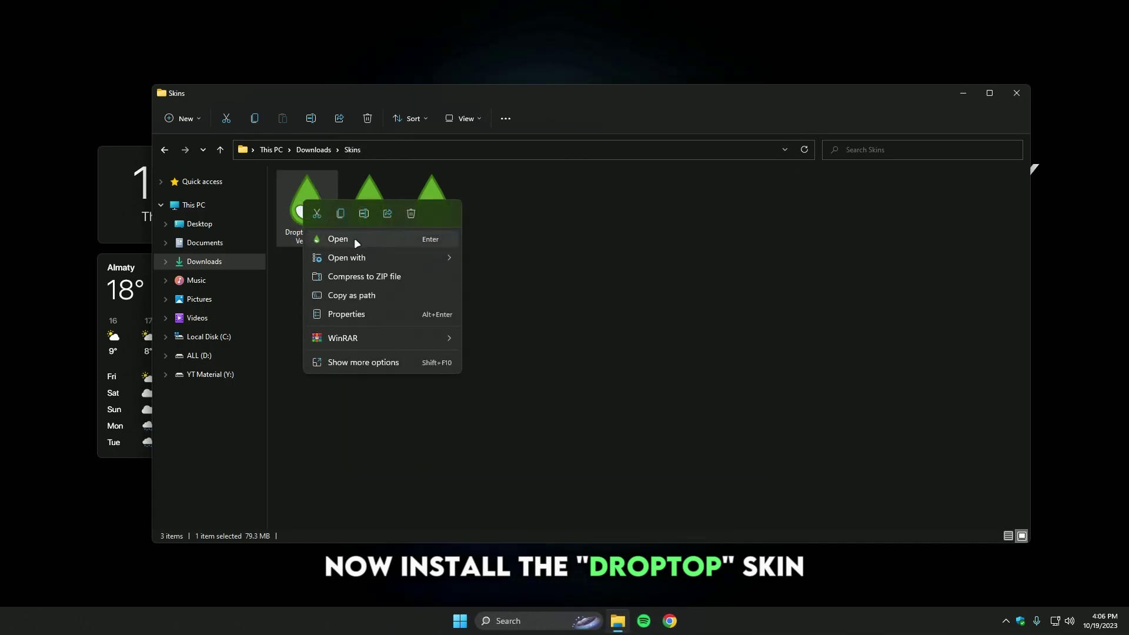
click(354, 238)
click(964, 94)
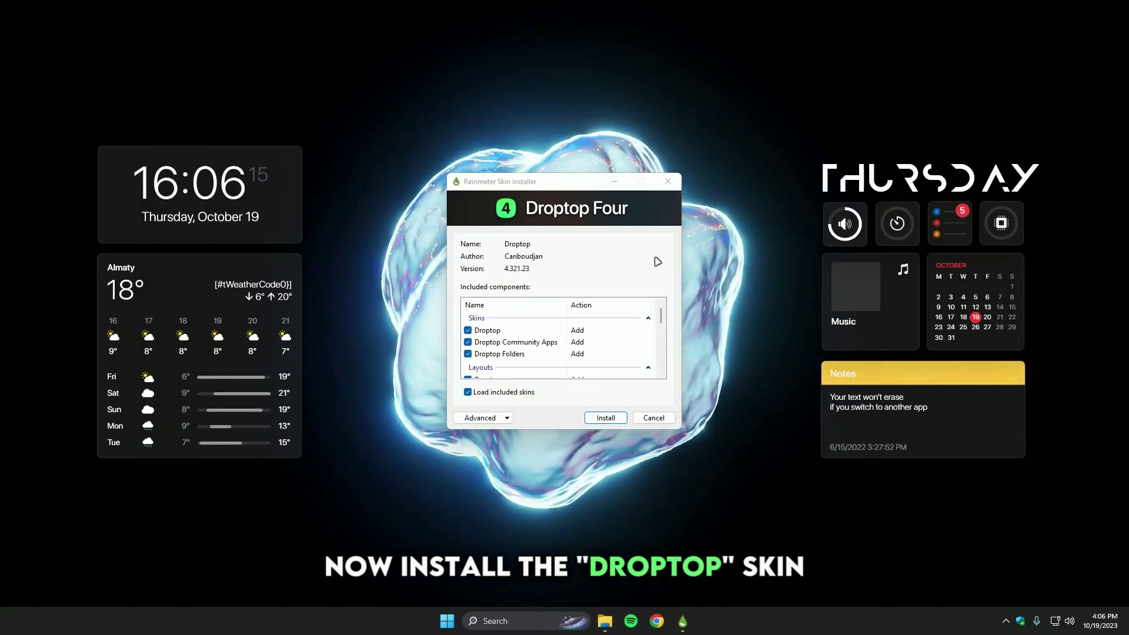
click(604, 419)
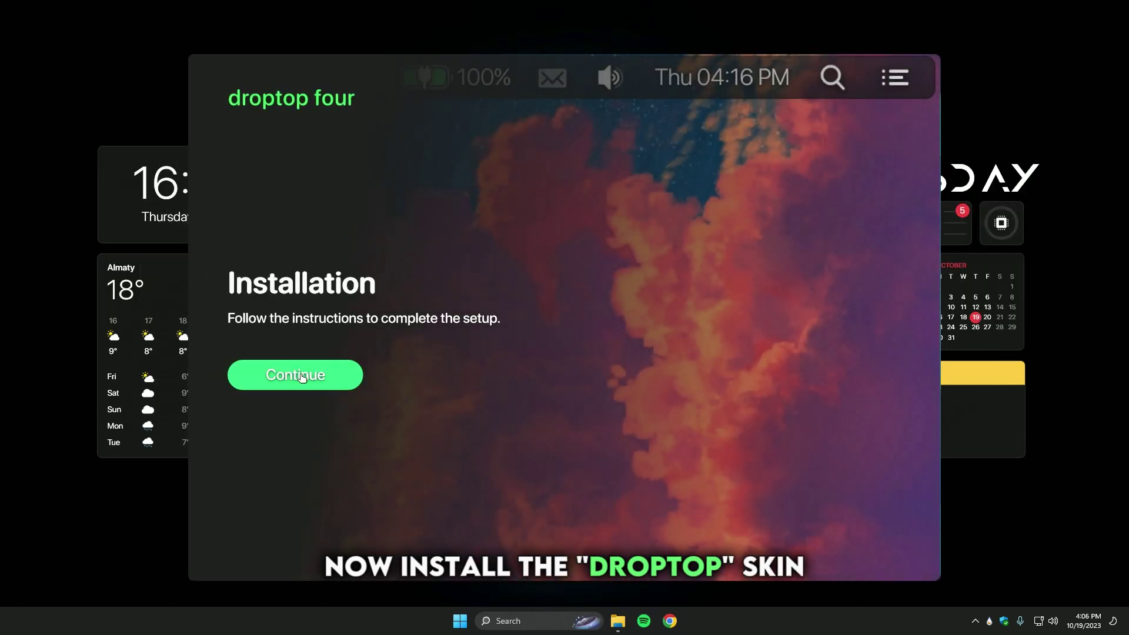
Start the Droptop Four setup with English US as the language and proceed to its configuration page
click(295, 377)
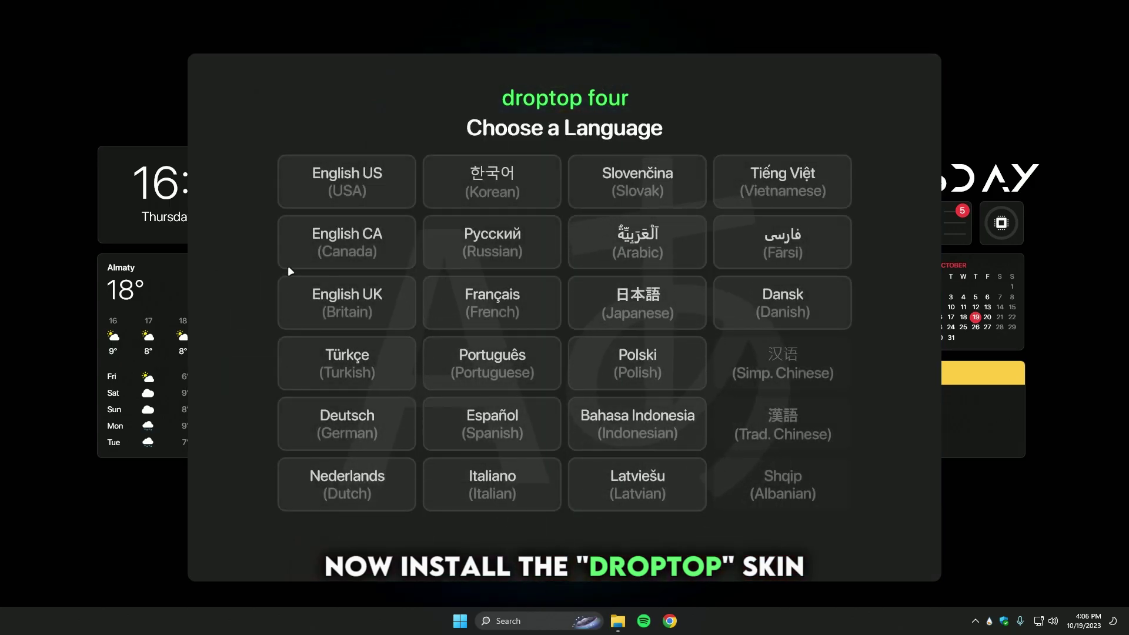
click(333, 185)
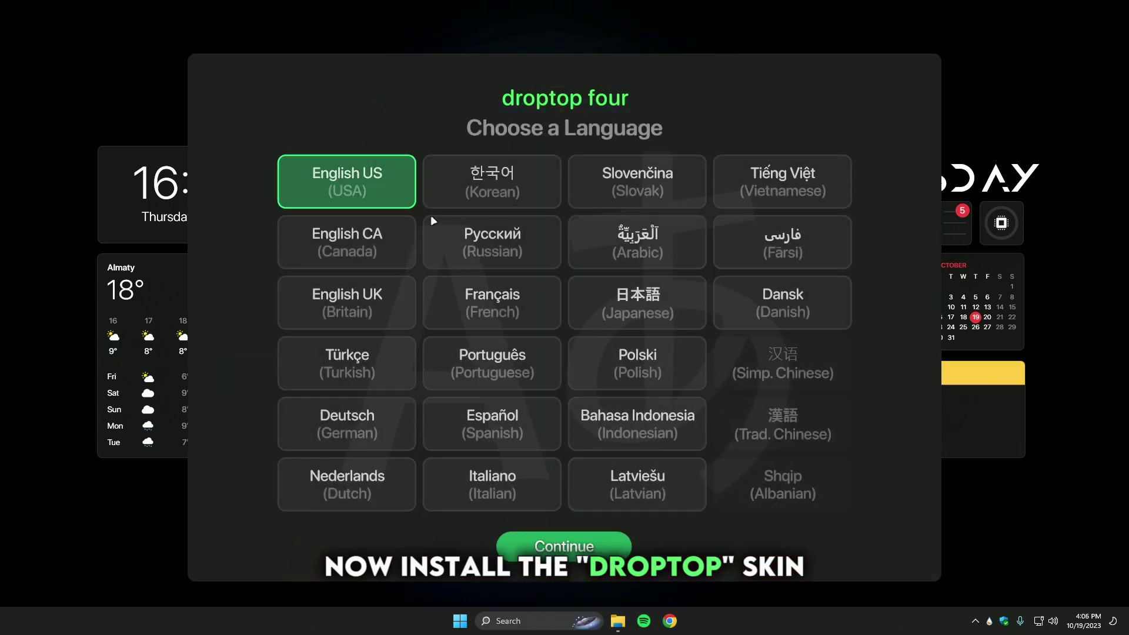
click(581, 540)
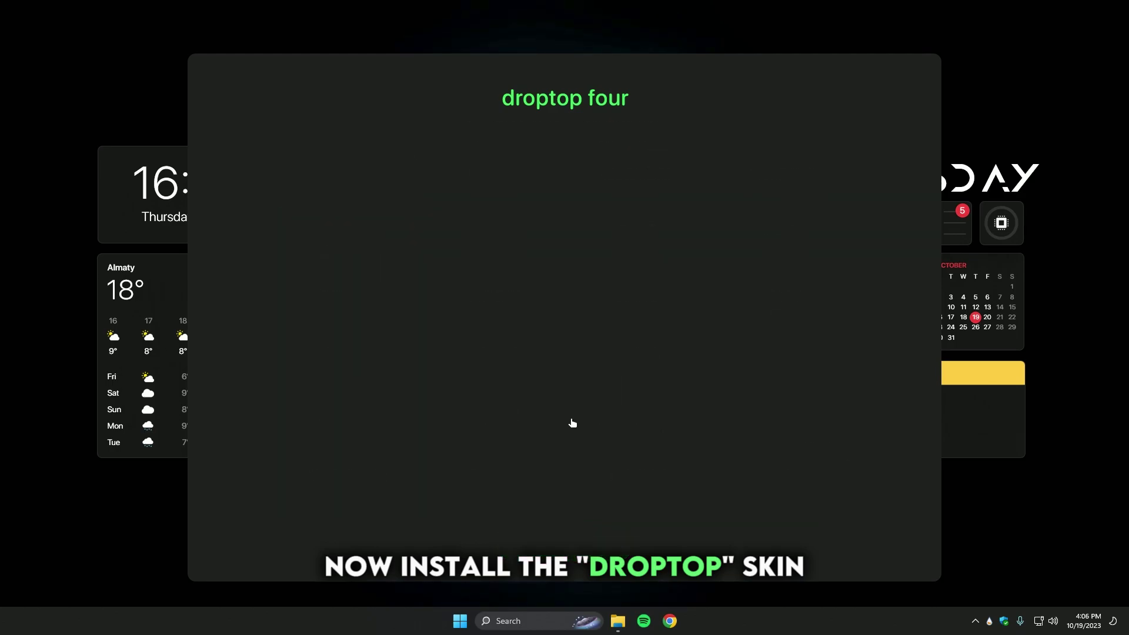
click(355, 316)
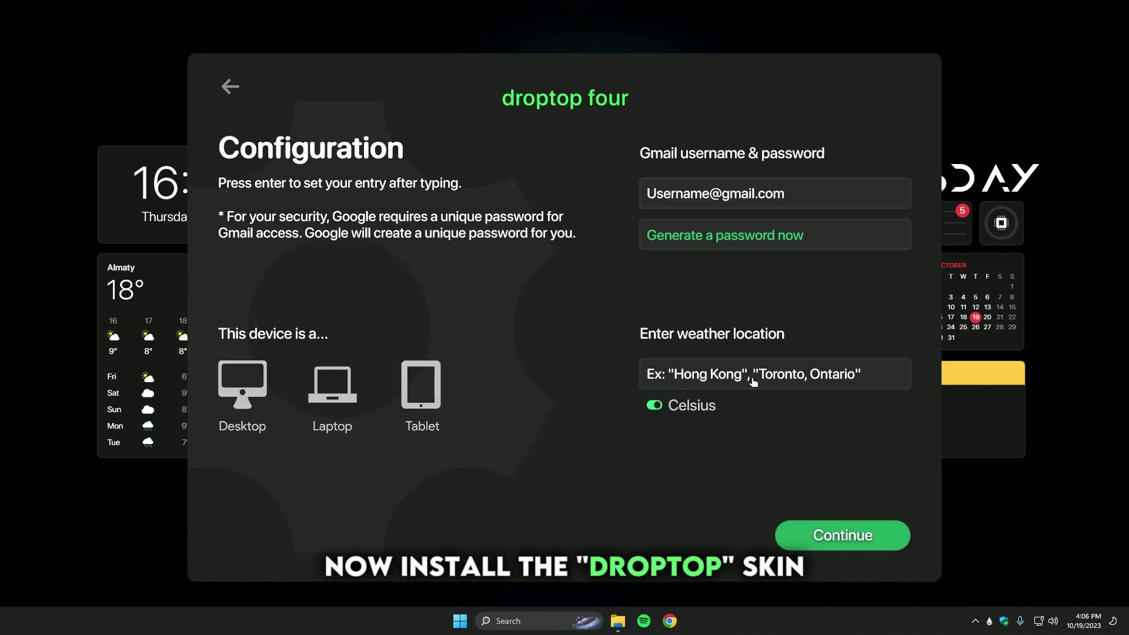
Finish the Droptop setup with default configuration, home button and bar size, the Big Sur starting theme, and no supporter upgrade
click(847, 536)
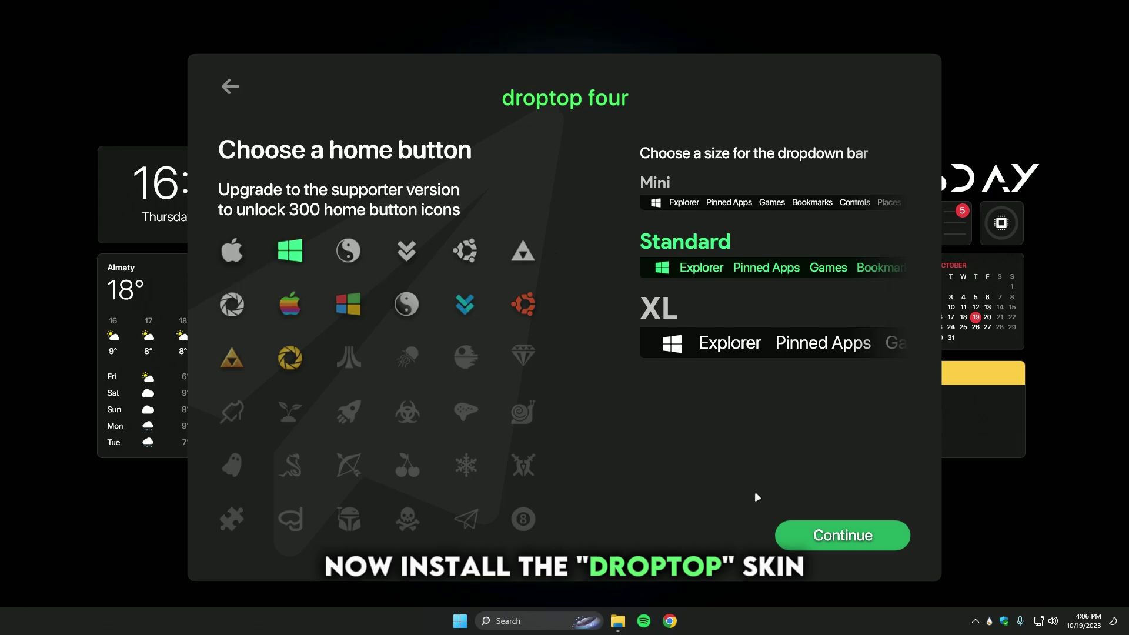
click(851, 538)
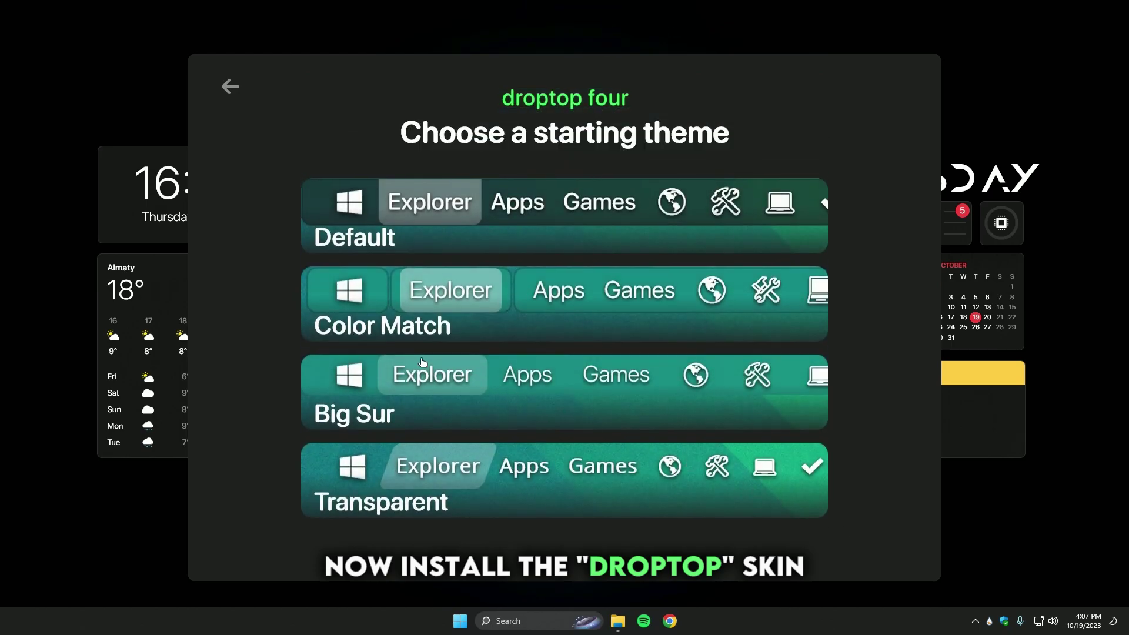
click(363, 404)
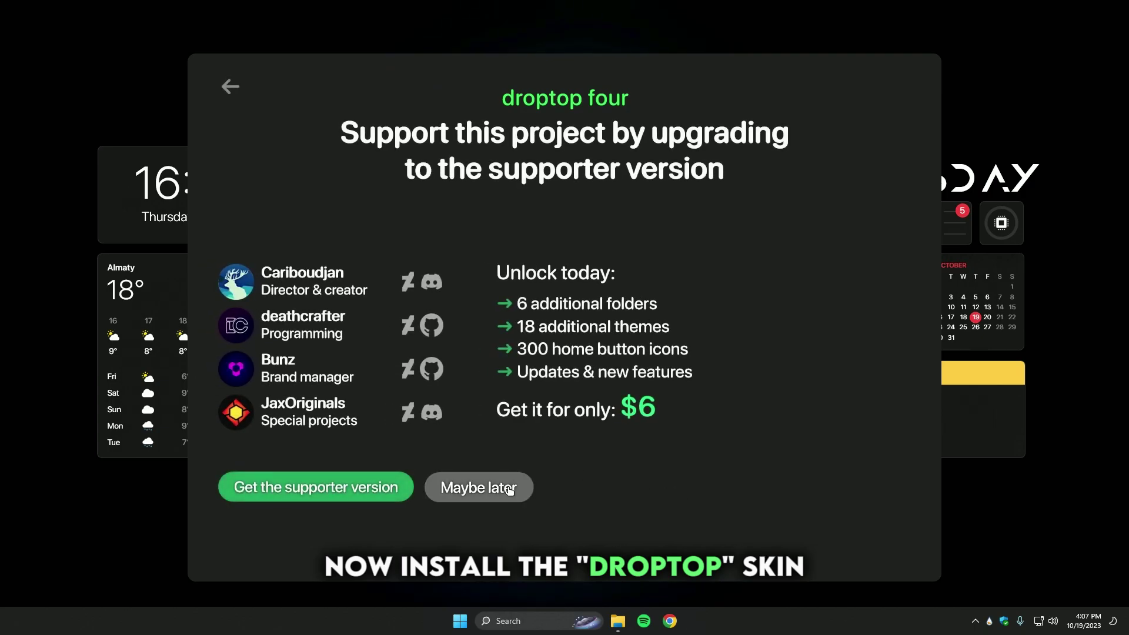
click(510, 488)
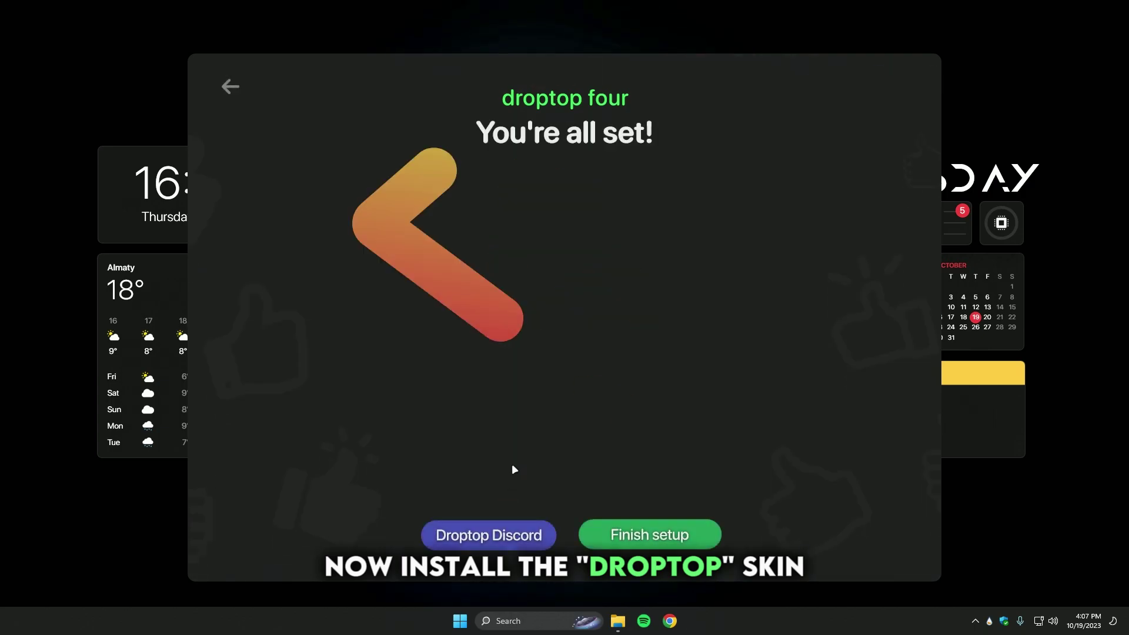
click(692, 524)
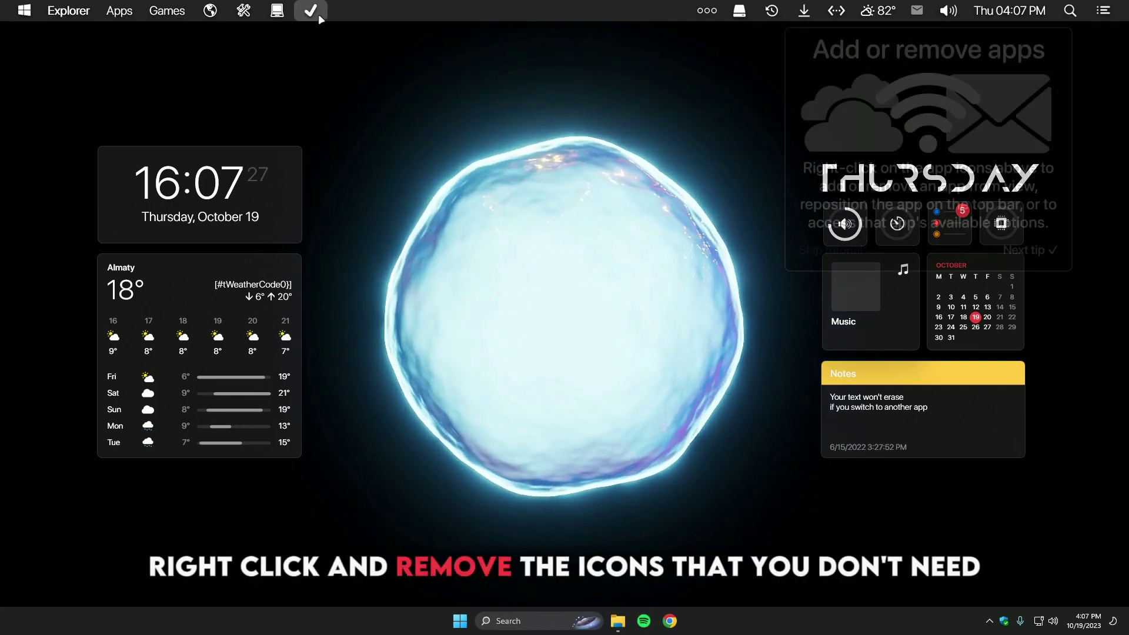
Hide the application menu and the checkmark, computer, tools and globe folders from the Droptop bar, leaving Apps and Games
right_click(316, 12)
click(312, 292)
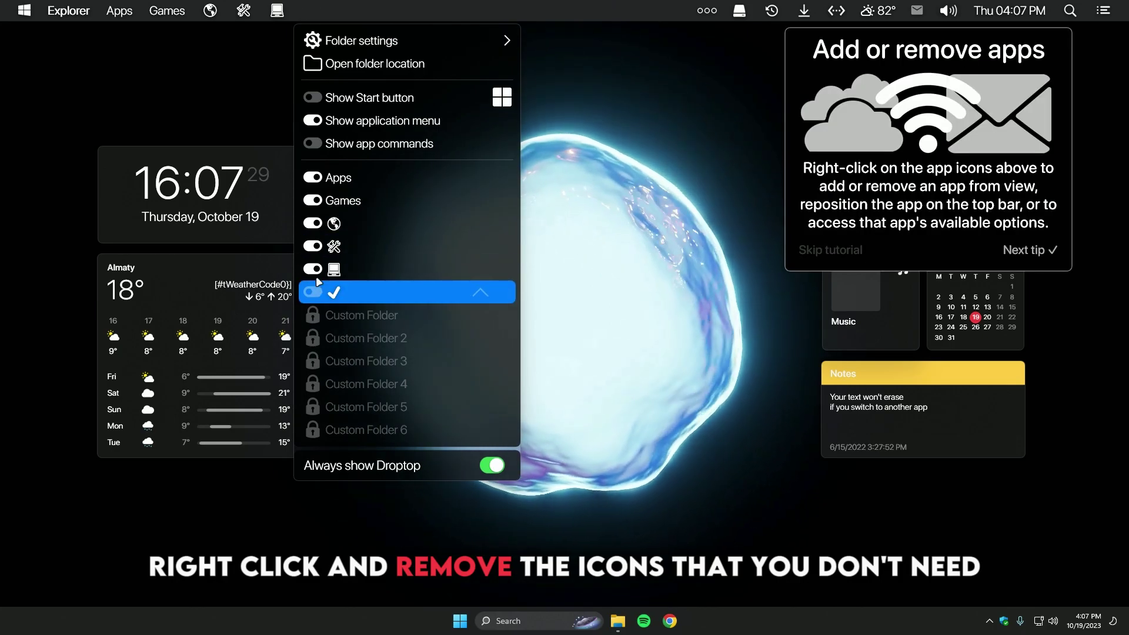
click(314, 269)
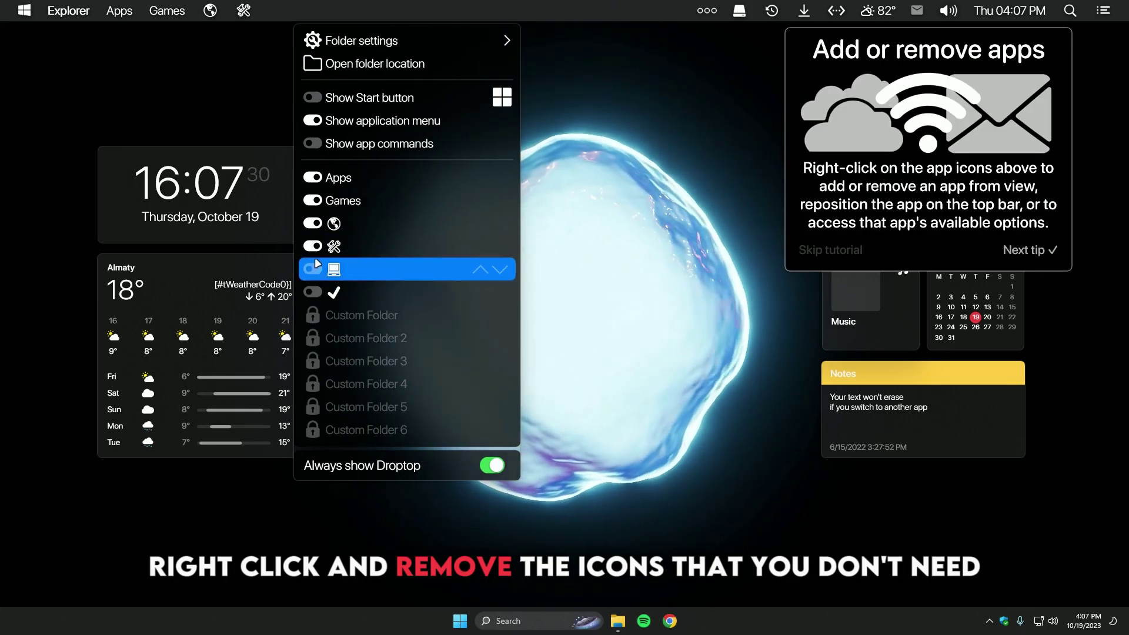
click(313, 120)
click(273, 71)
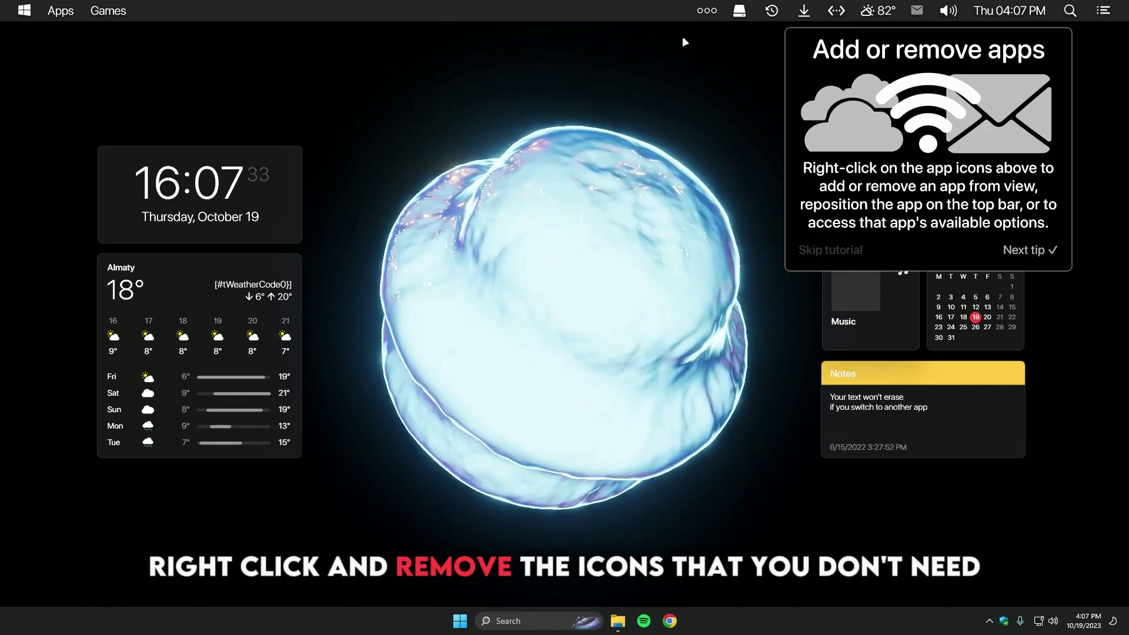
Remove the time, mail, volume, weather, history and drive apps from the Droptop bar
right_click(953, 11)
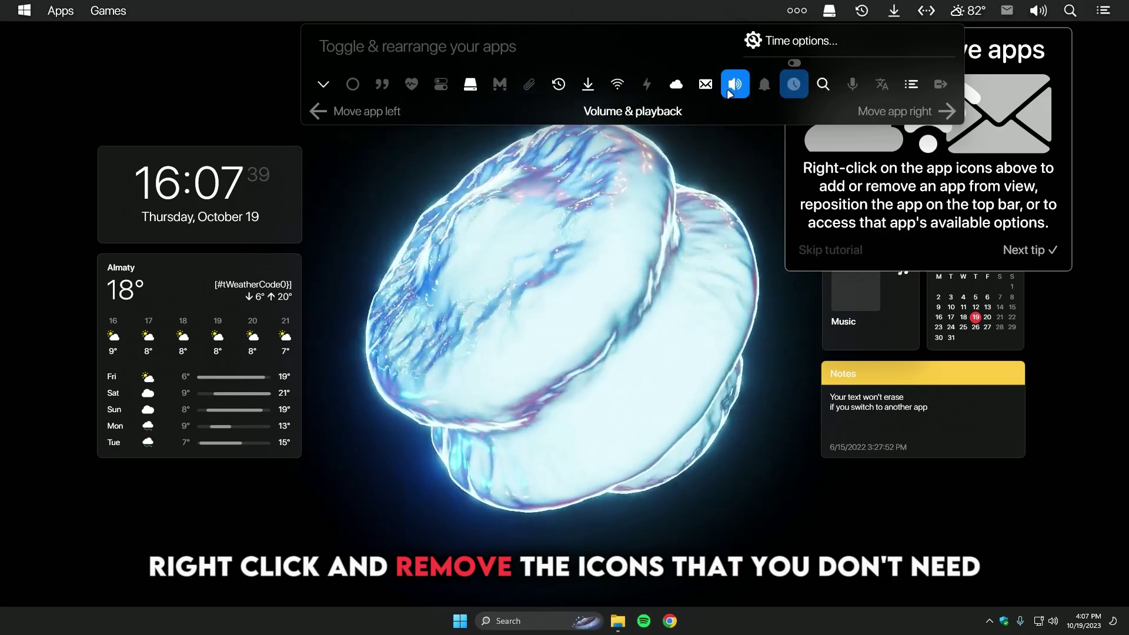
click(706, 84)
click(729, 88)
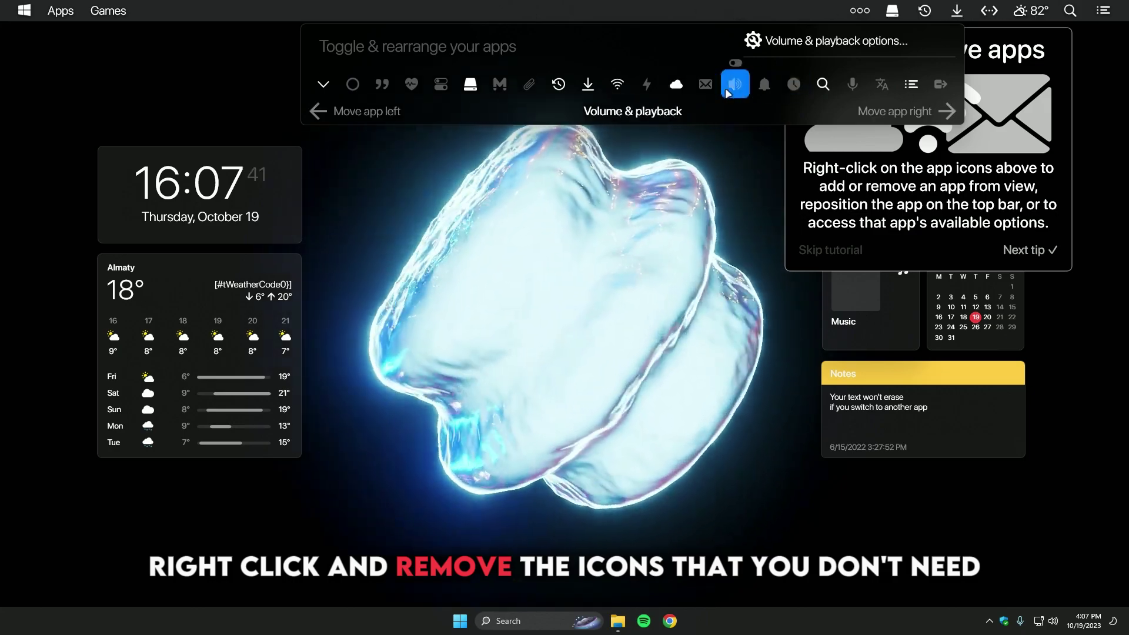
click(677, 88)
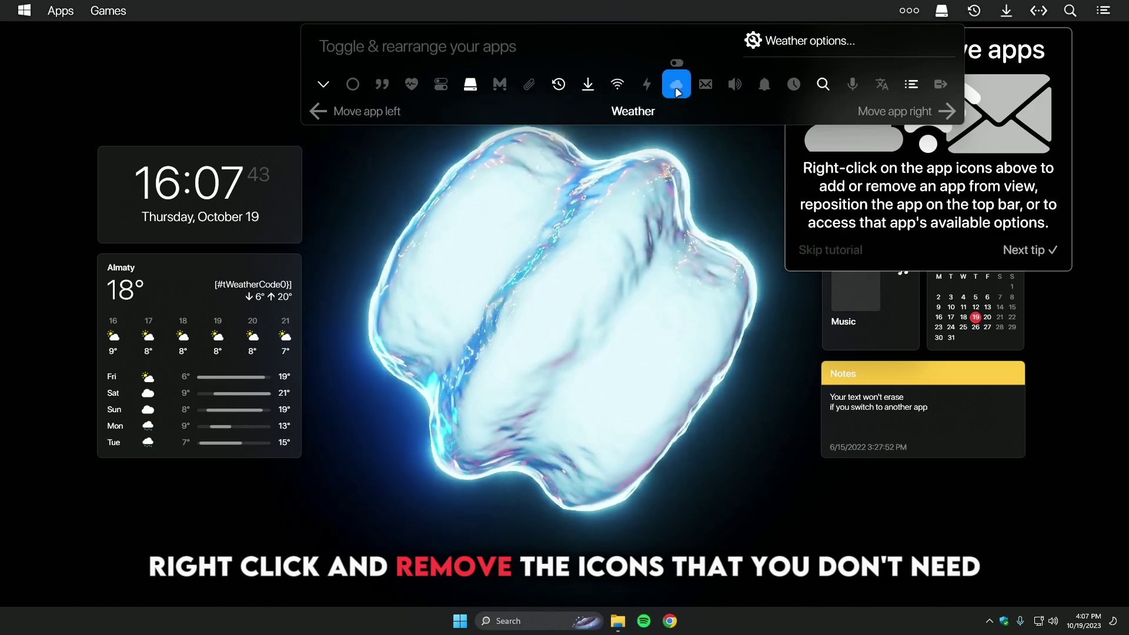
click(559, 87)
click(470, 87)
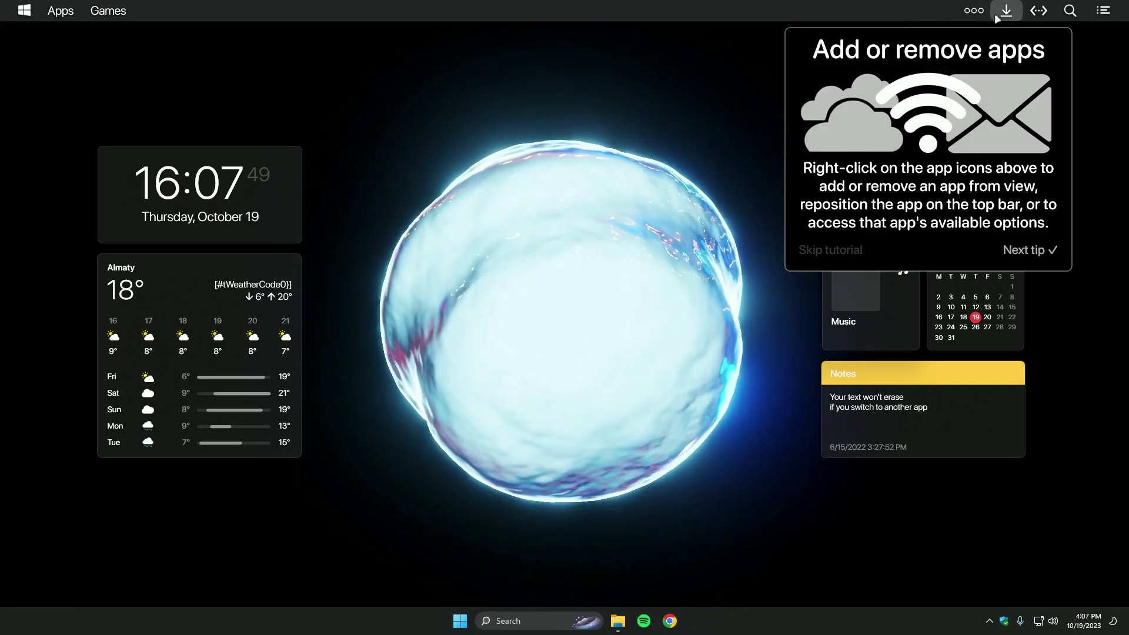
Skip the Droptop tutorial and dismiss the update icon on the bar
click(834, 251)
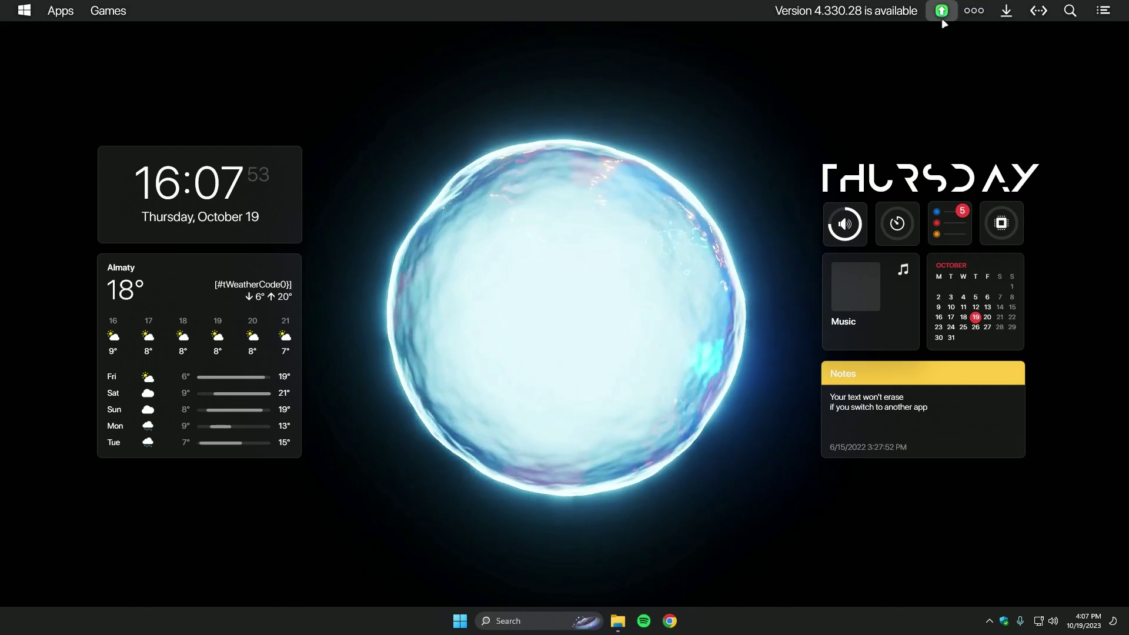
click(941, 18)
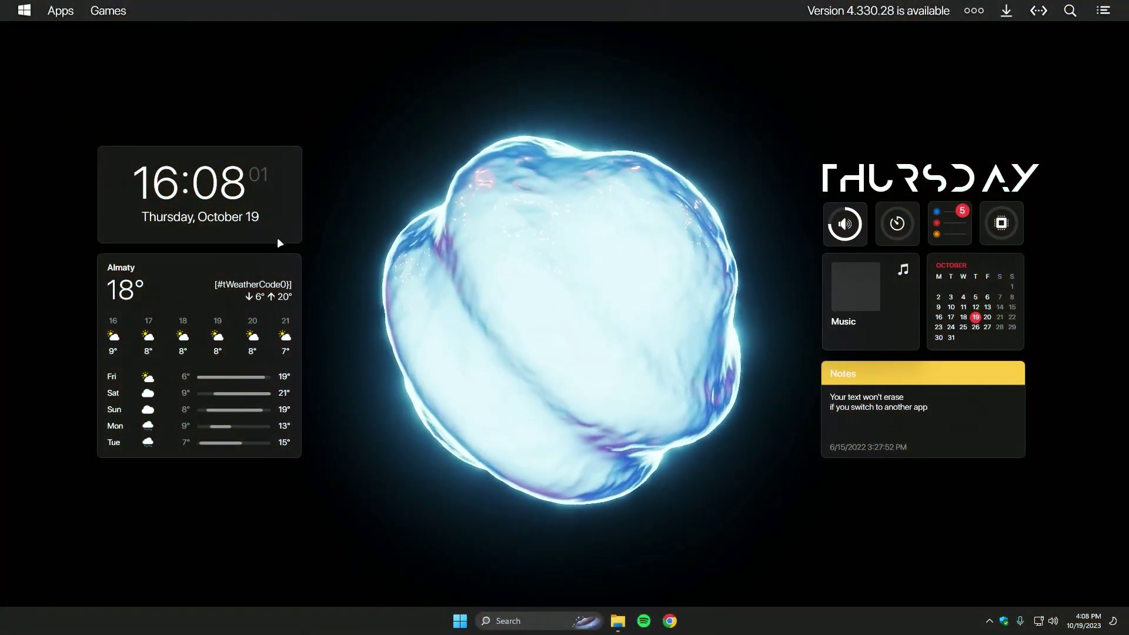
Set the city of the Weather widget to London and save the widget settings
right_click(178, 269)
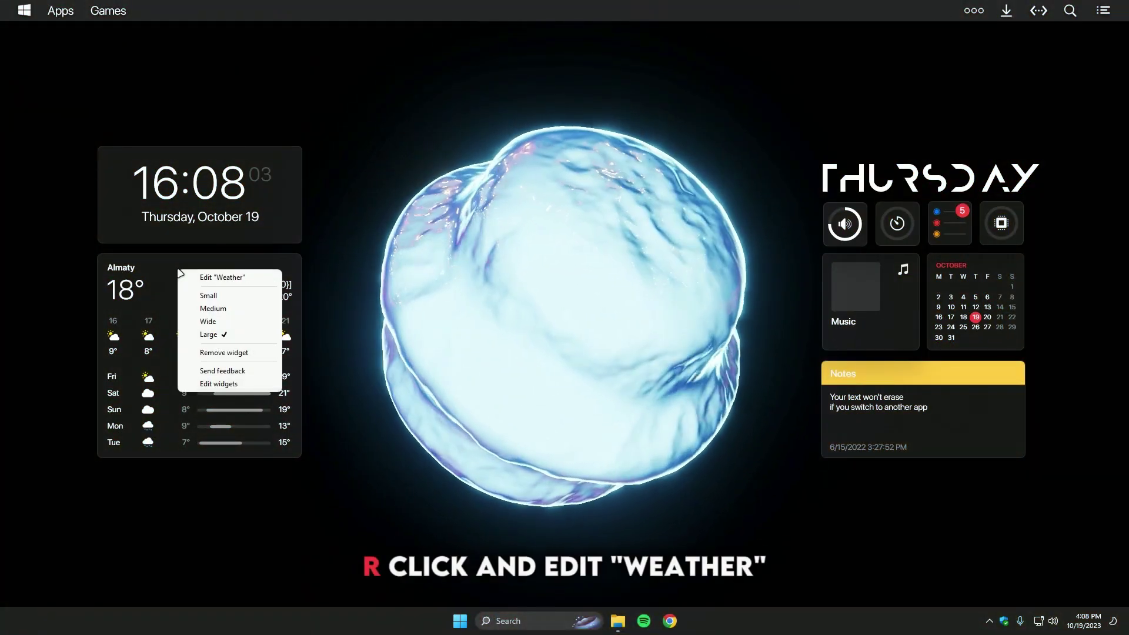
click(234, 278)
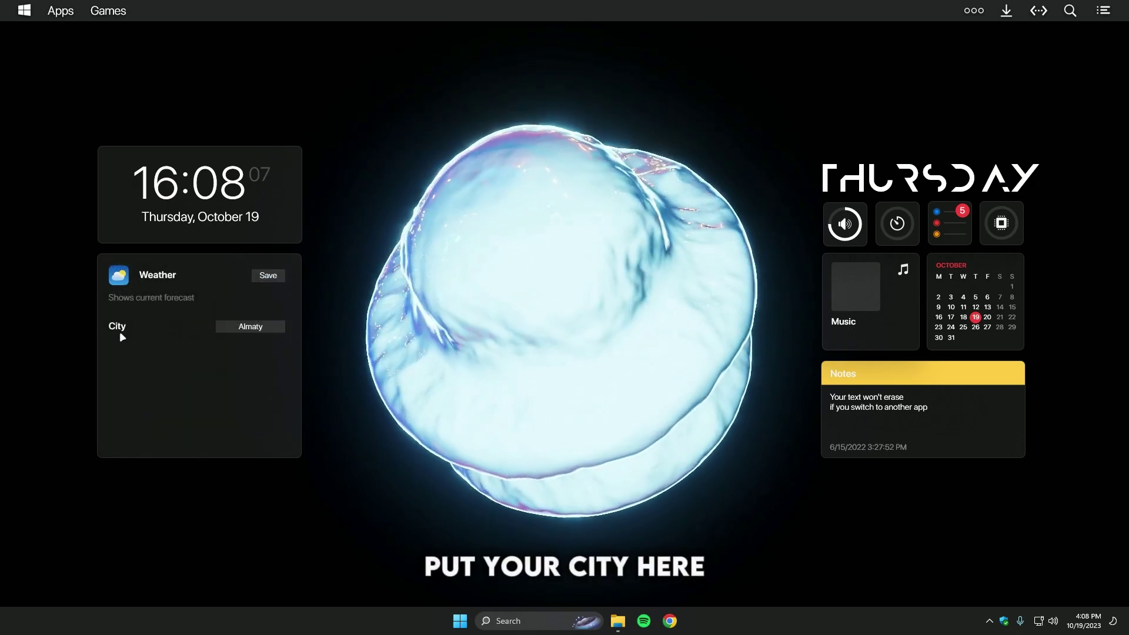
key(BackSpace)
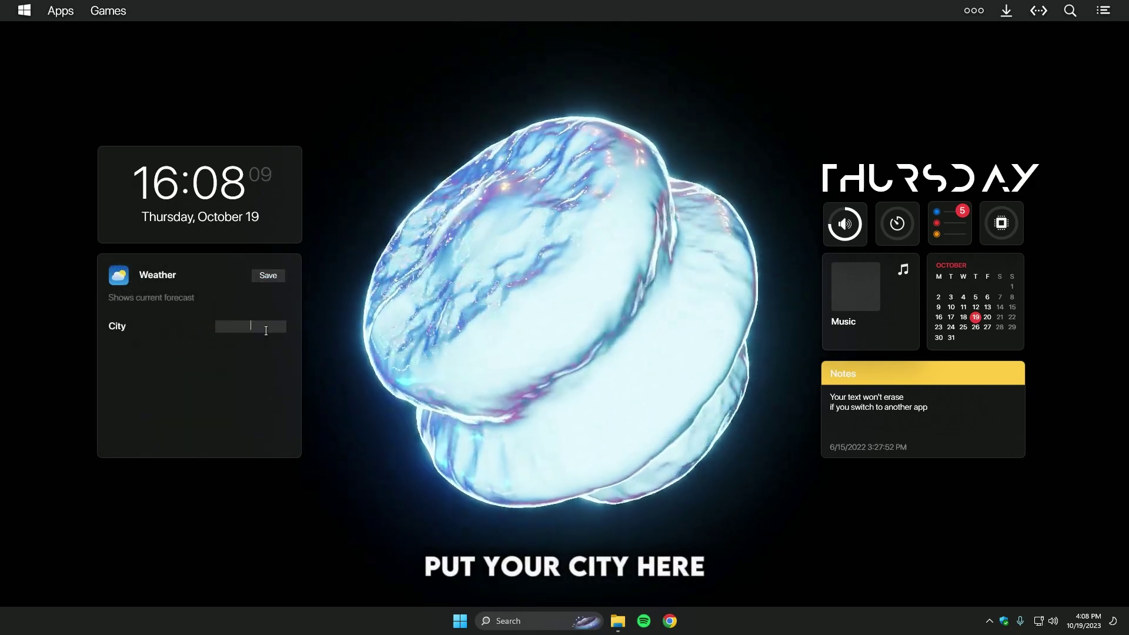
text(London)
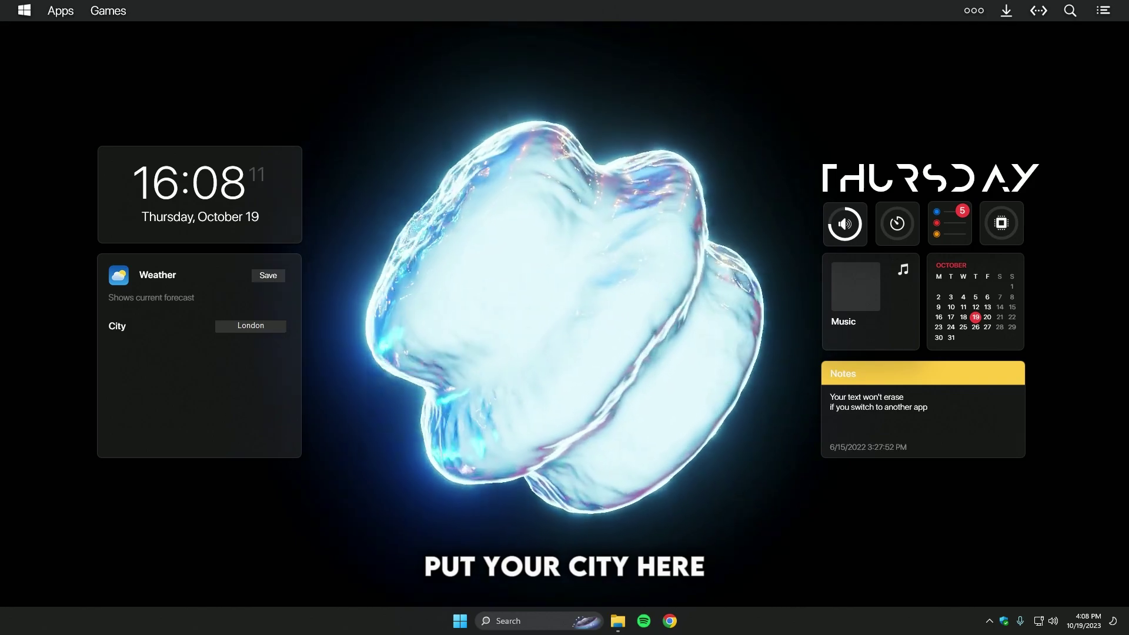
click(270, 278)
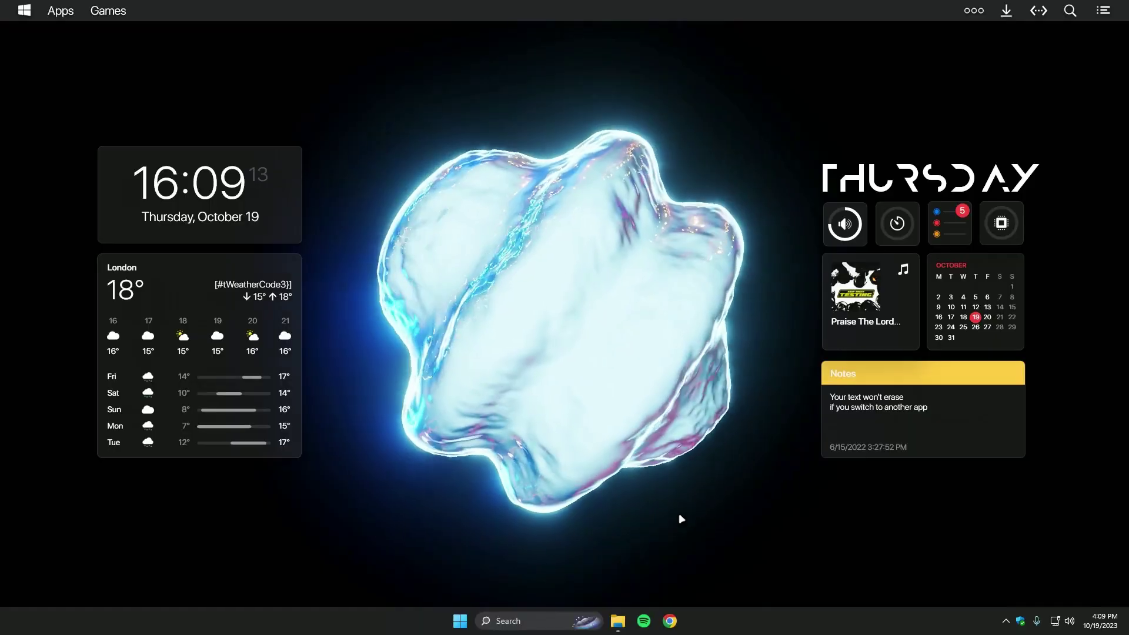
Search Windows for "rounded", open RoundedTB, dismiss its welcome message and move its settings window toward the middle of the desktop
key(super)
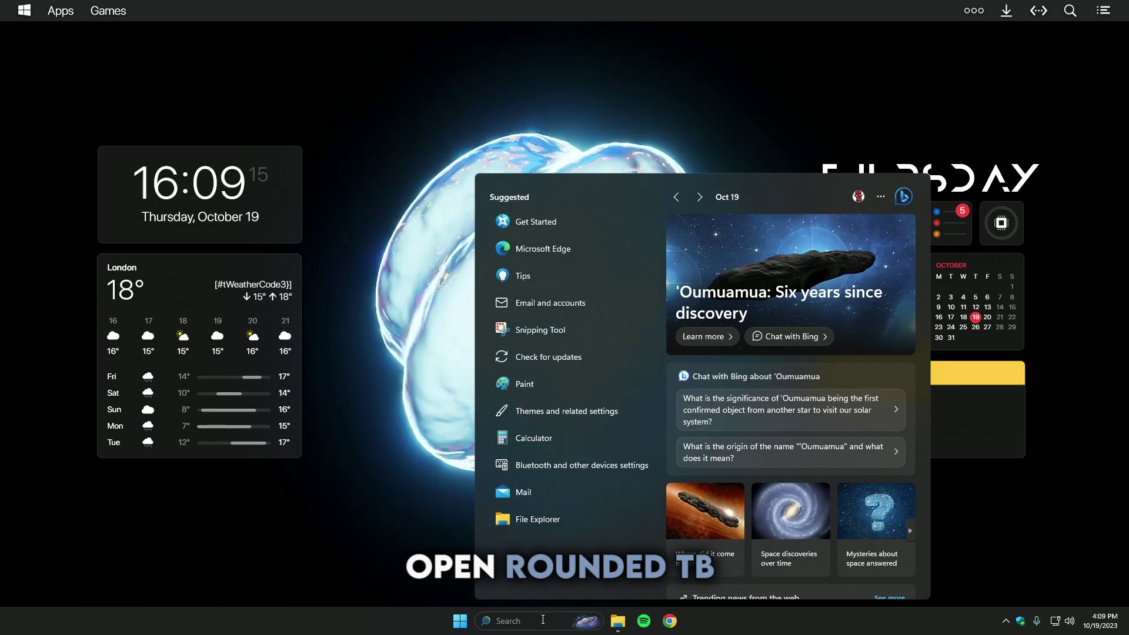
click(543, 620)
text(rounded)
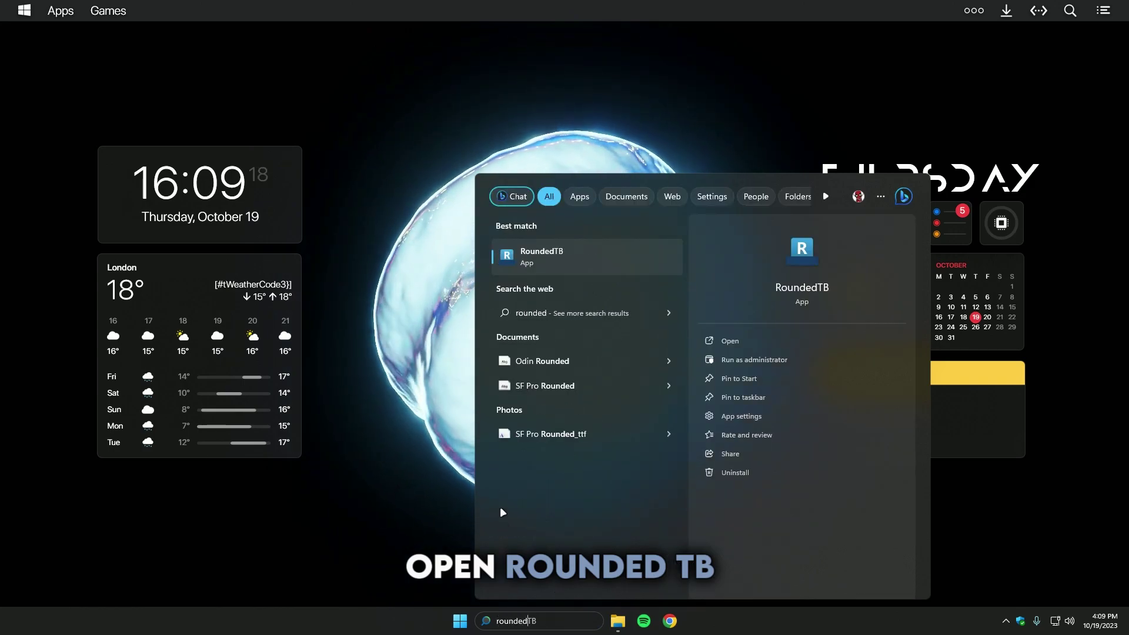
click(747, 348)
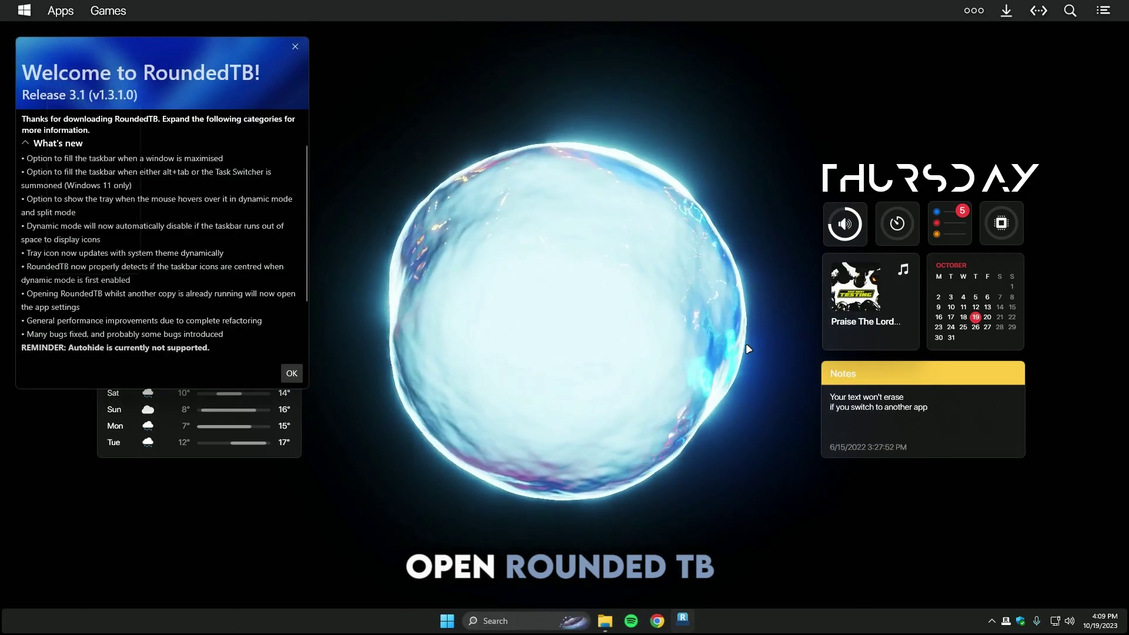
click(292, 373)
drag(110, 74, 434, 155)
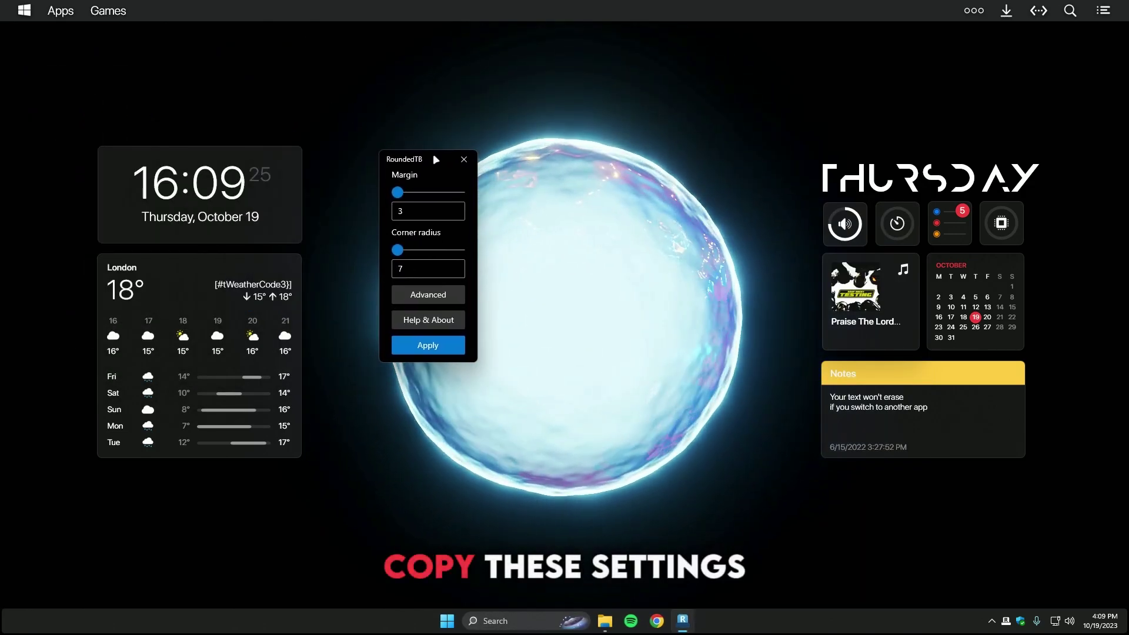
Enable dynamic mode, system tray on hover and taskbar fill when maximised in the advanced RoundedTB settings, apply them and close the window
click(426, 296)
click(483, 251)
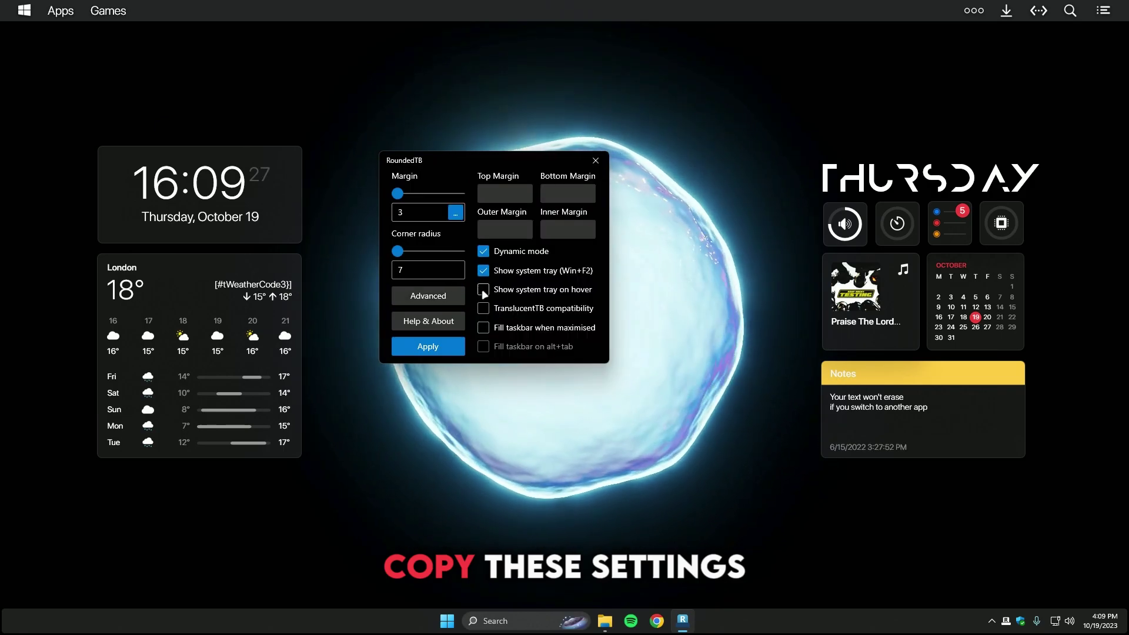
click(483, 289)
click(484, 330)
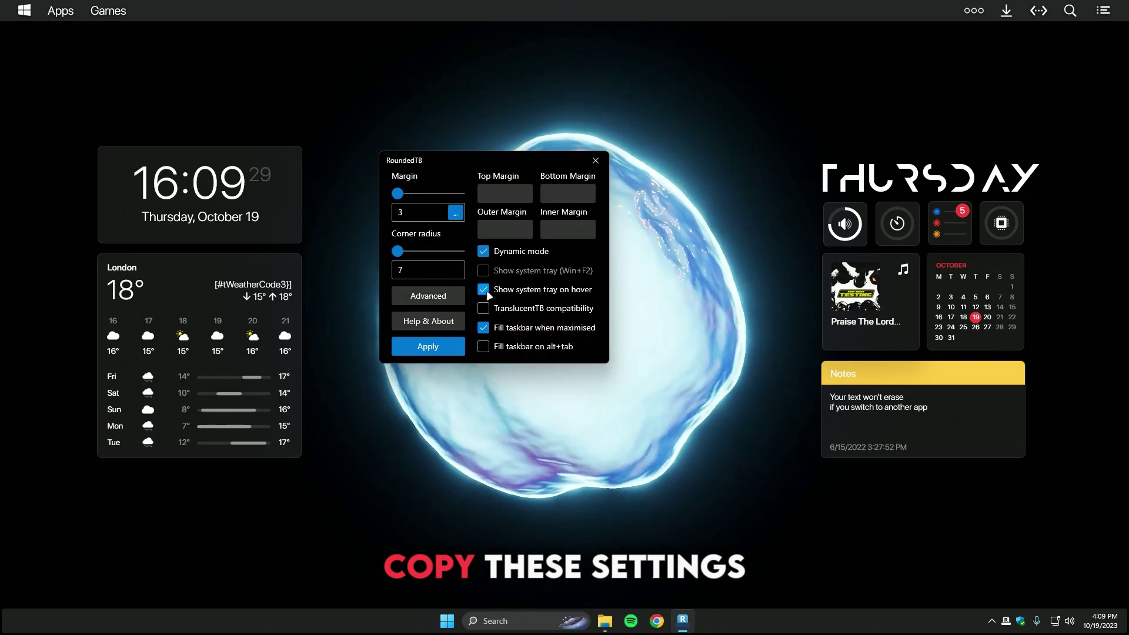
click(435, 343)
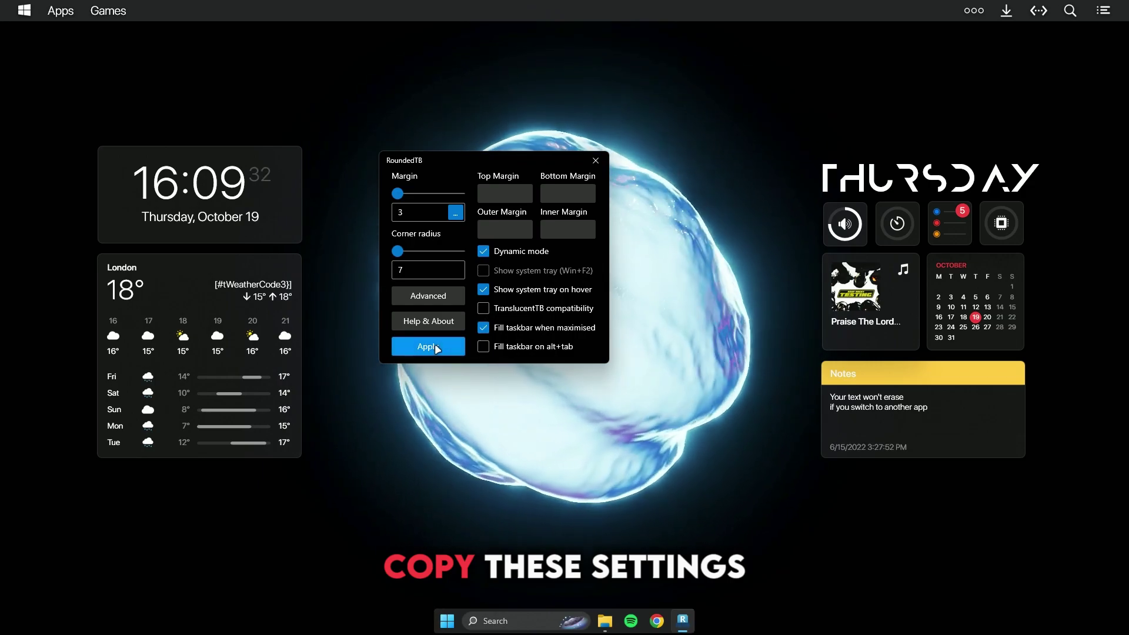
click(596, 160)
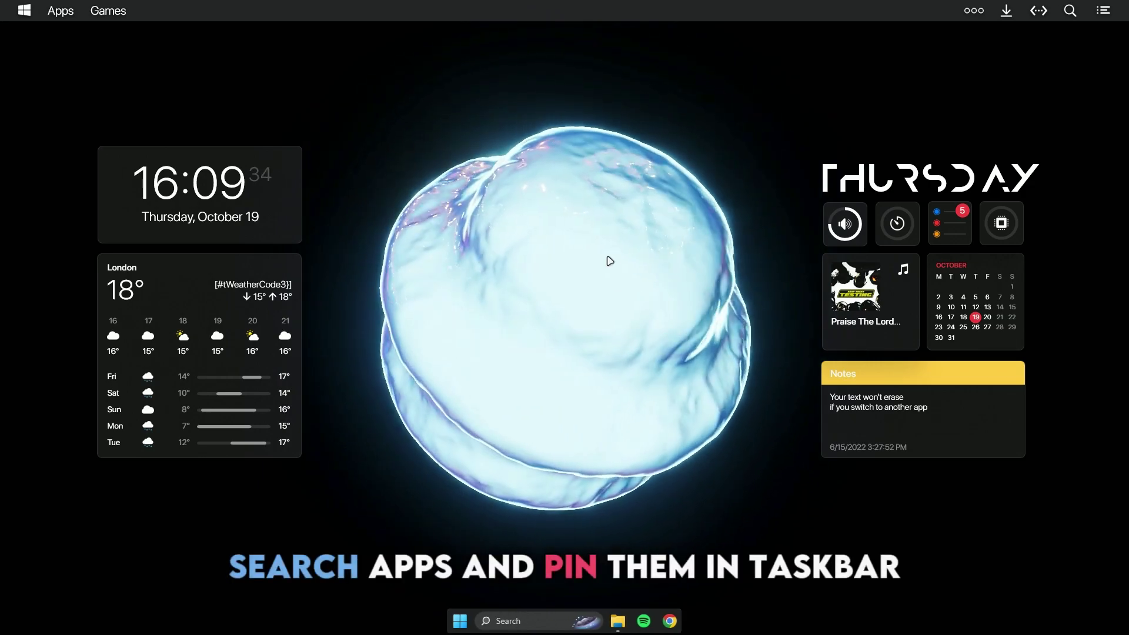